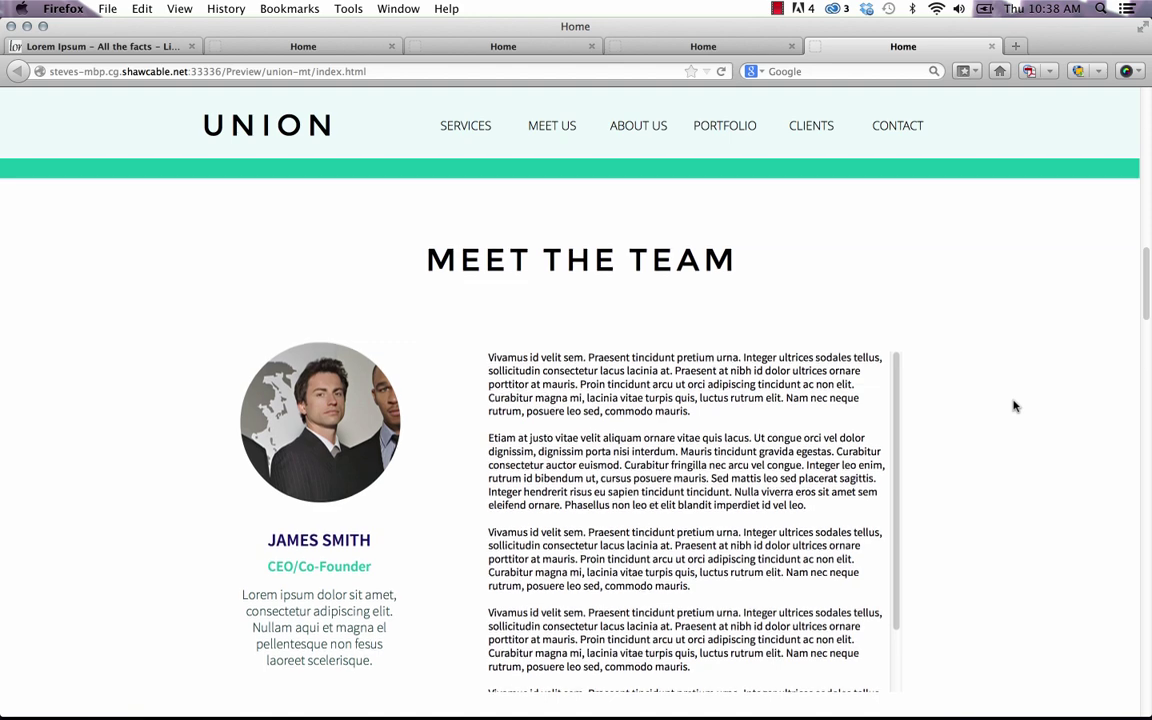
# Delete the old team bio text frame from the Muse page.
pyautogui.scroll(-1, 1015, 406)
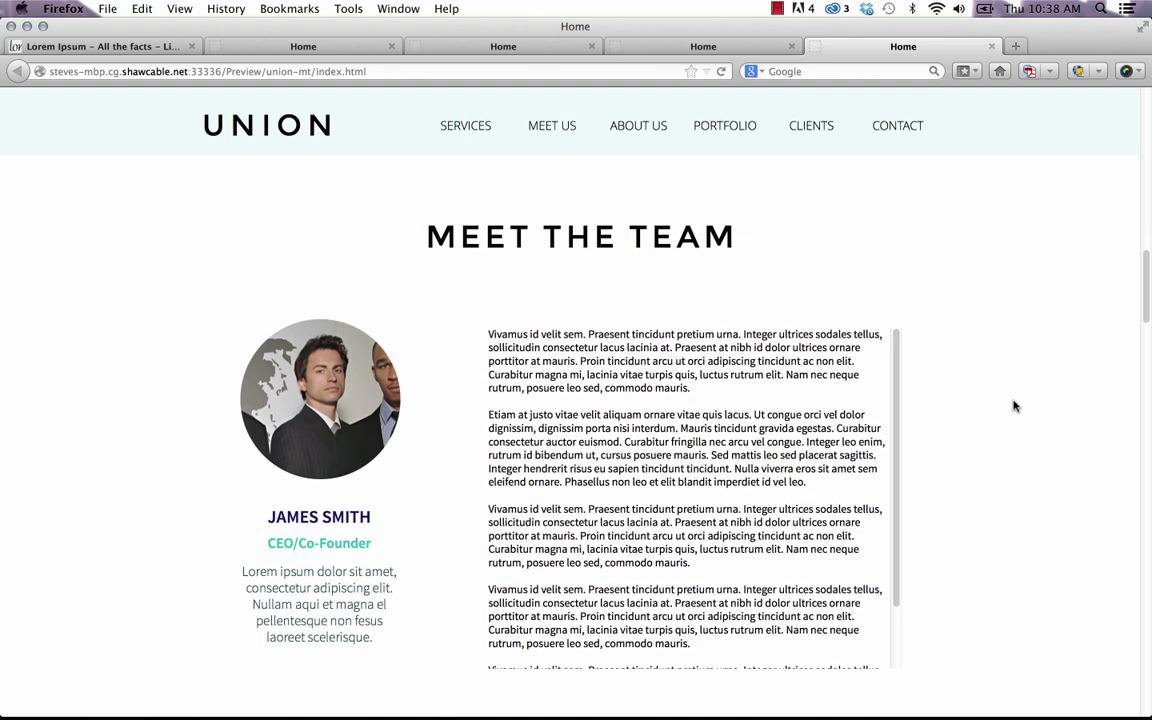
pyautogui.scroll(-1, 1015, 406)
pyautogui.scroll(-1, 899, 330)
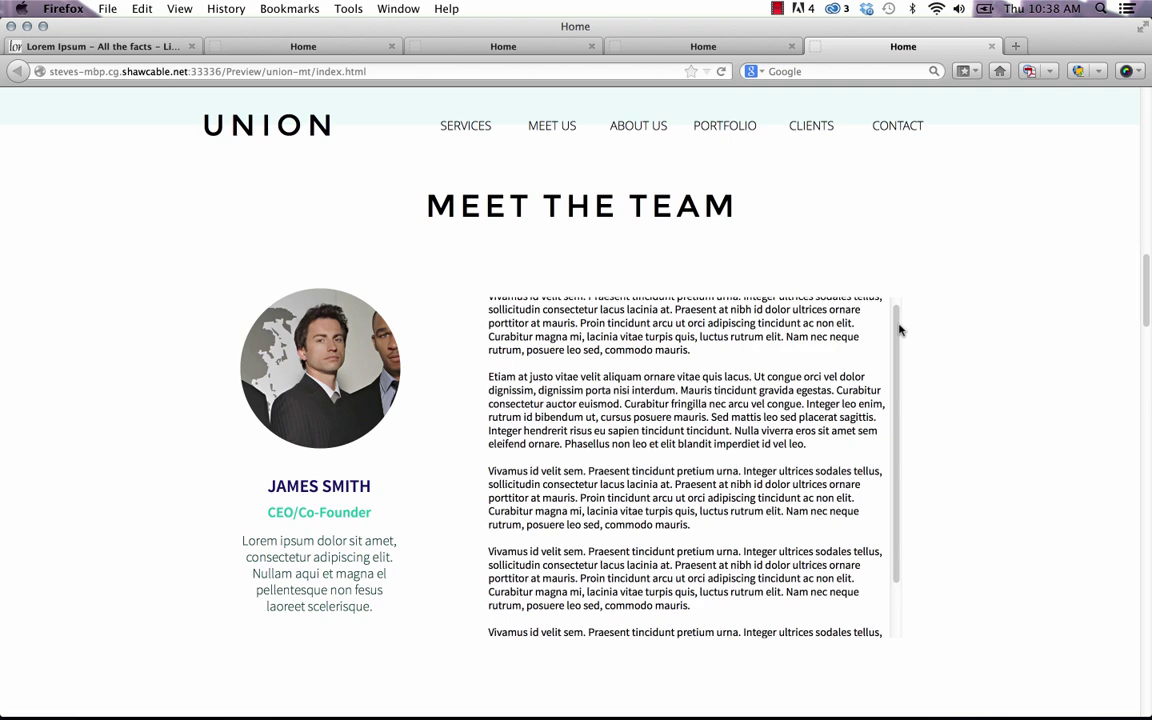
pyautogui.scroll(-5, 899, 330)
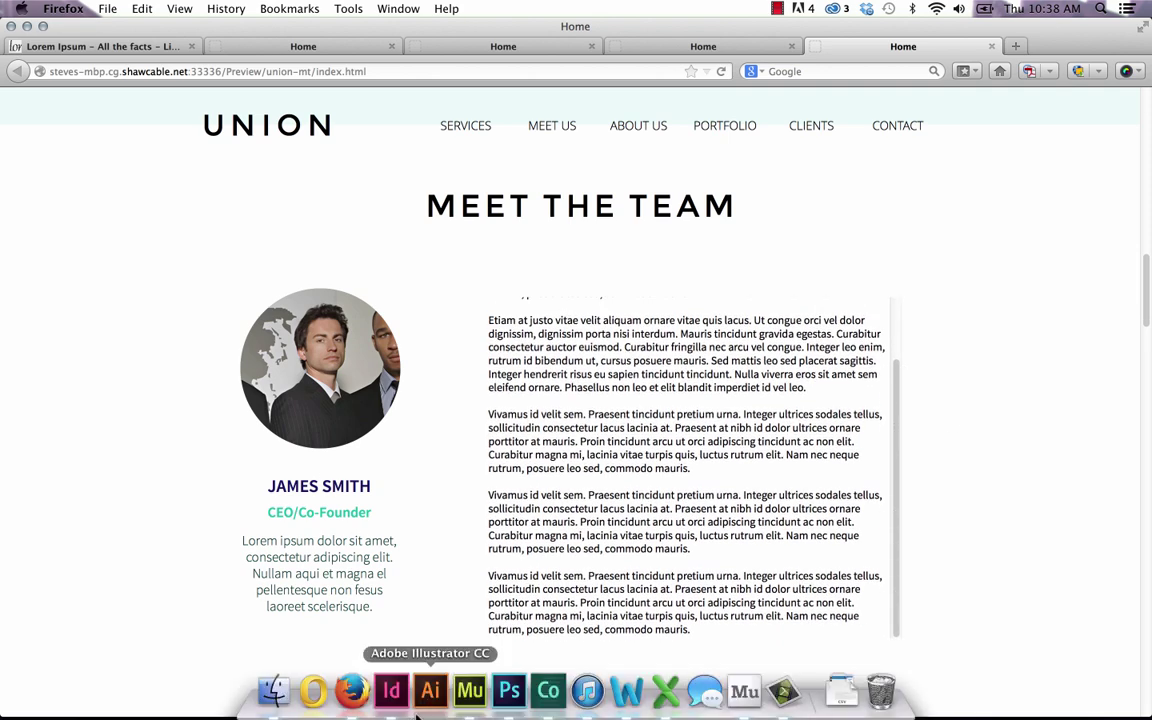
pyautogui.click(469, 693)
pyautogui.click(560, 521)
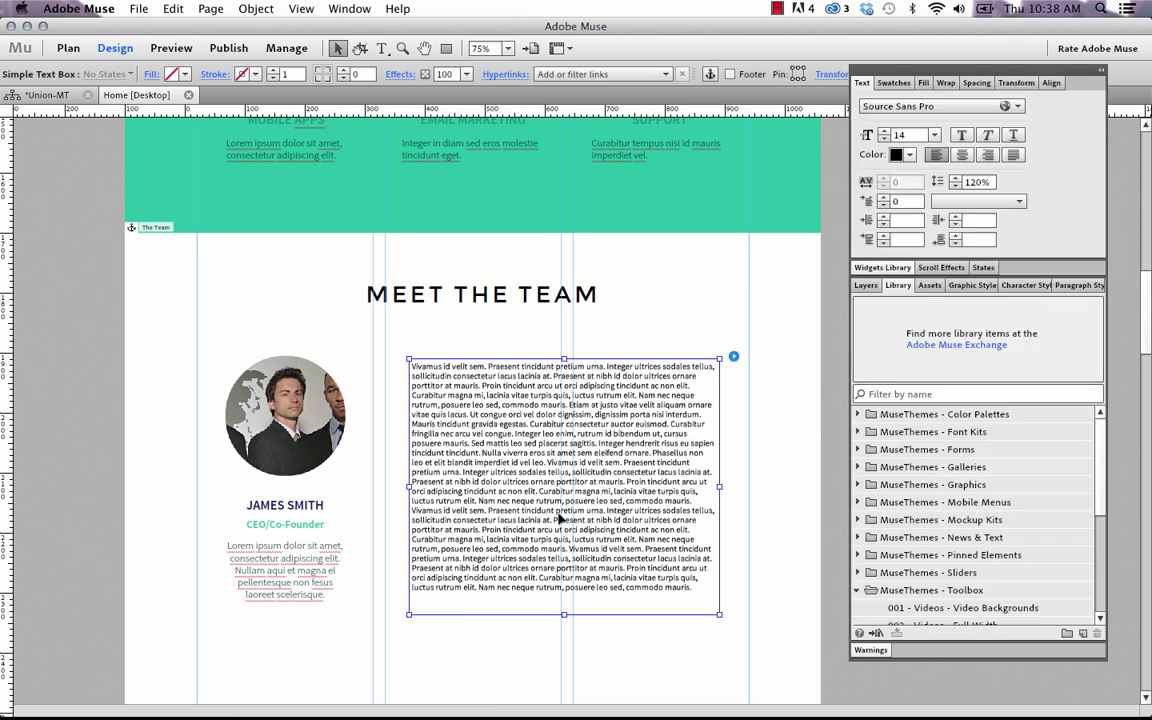
pyautogui.press('Delete')
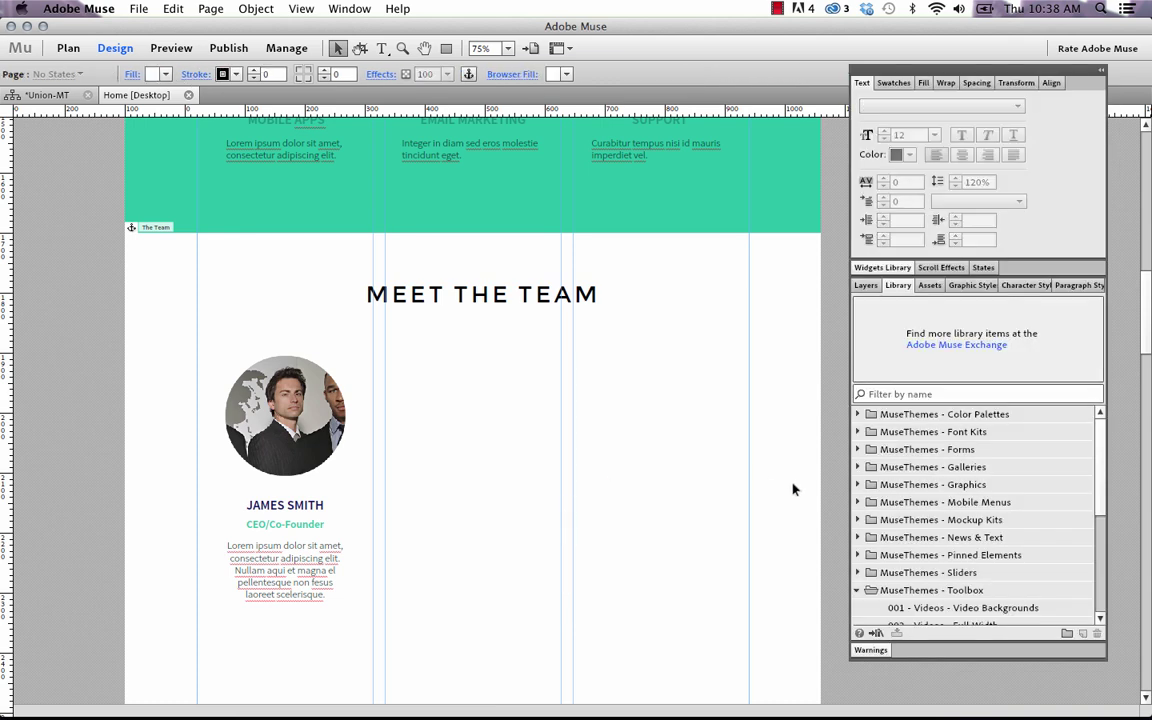
# Drag the Library's 013 - Simple Scrolling Text Box widget beside the team member's photo.
pyautogui.scroll(-5, 913, 517)
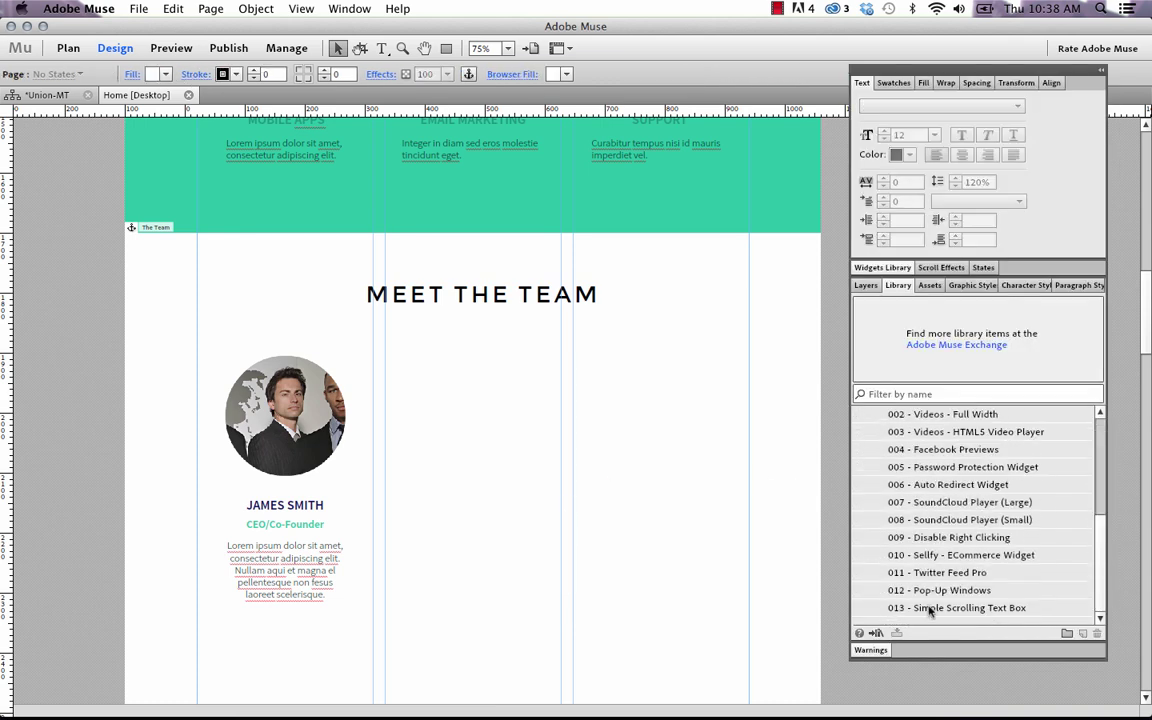
pyautogui.click(938, 610)
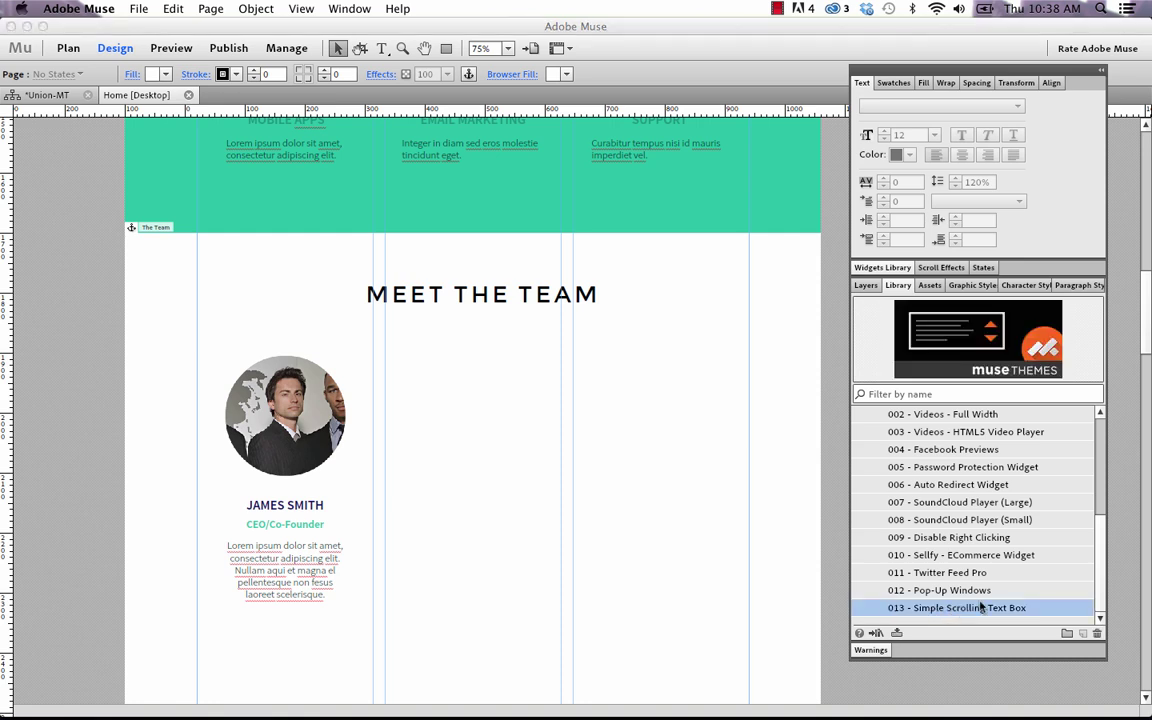
pyautogui.moveTo(949, 612); pyautogui.dragTo(413, 364)
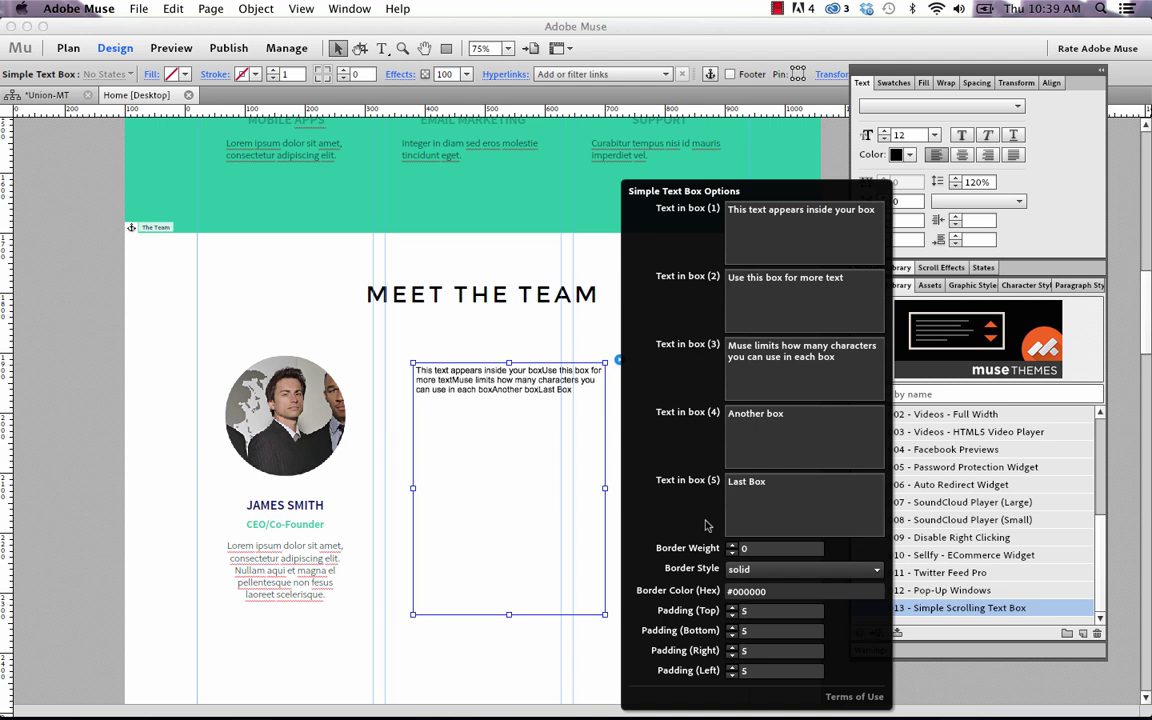
# Widen the scrolling text box to 476 px and move it right to X 400.
pyautogui.click(1102, 72)
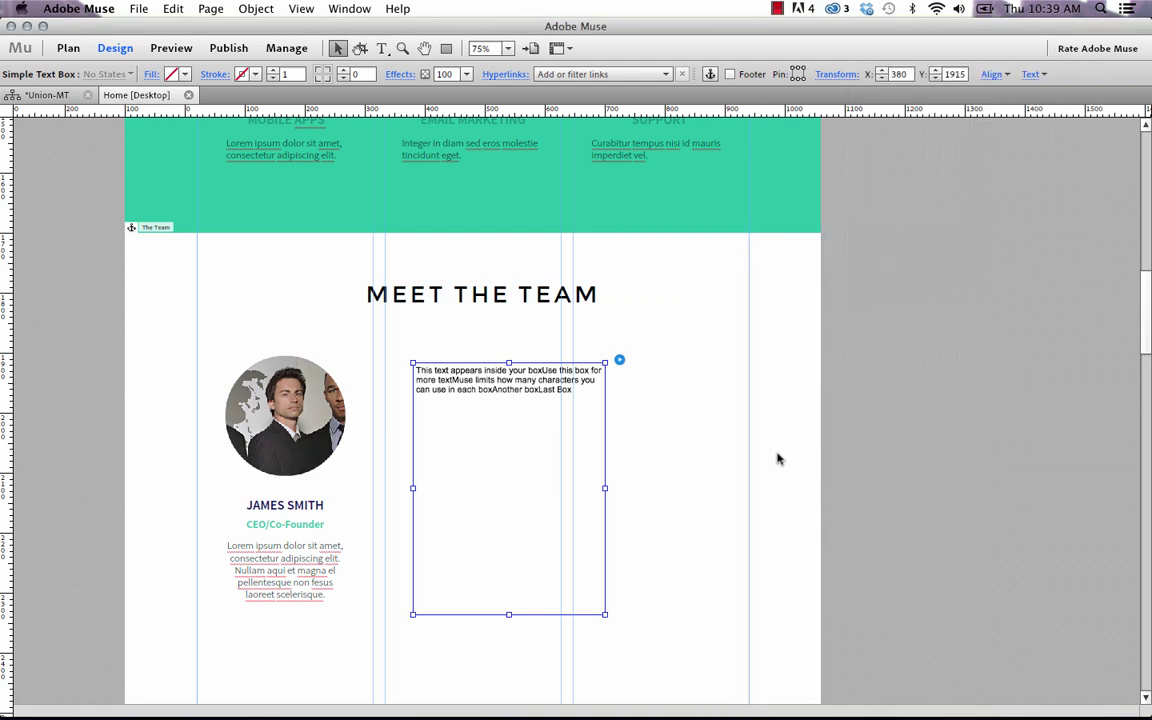
pyautogui.click(779, 459)
pyautogui.scroll(-2, 779, 459)
pyautogui.click(555, 321)
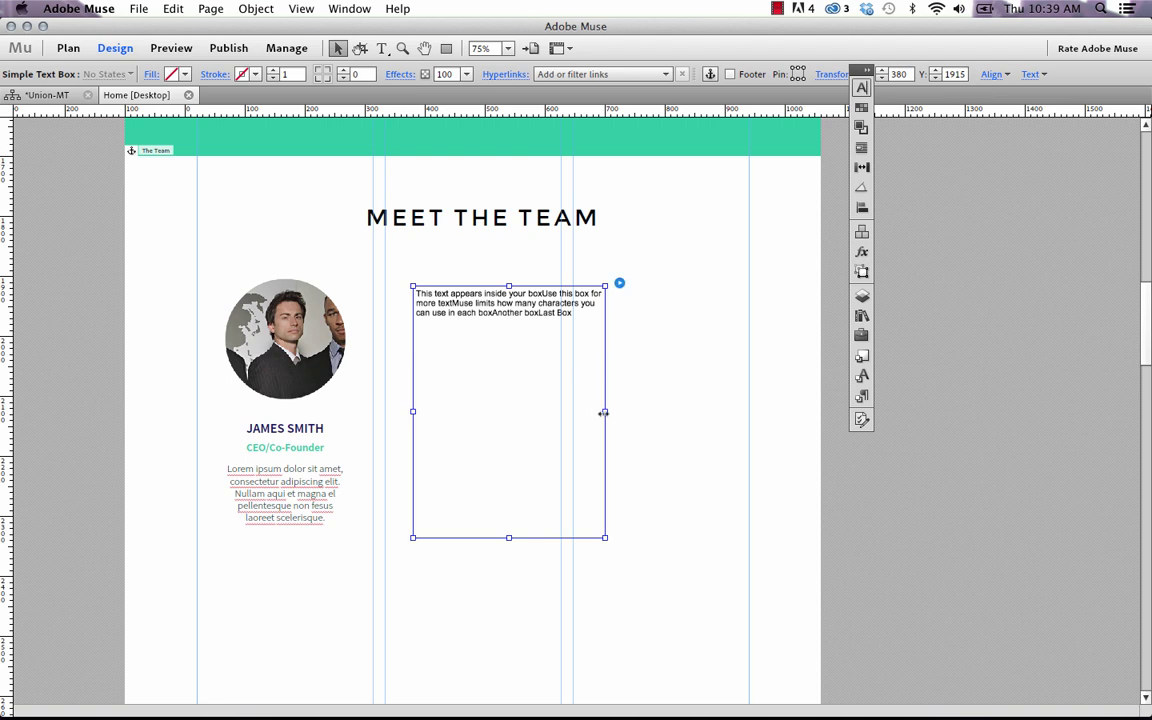
pyautogui.moveTo(605, 412); pyautogui.dragTo(698, 410)
pyautogui.moveTo(648, 360); pyautogui.dragTo(658, 360)
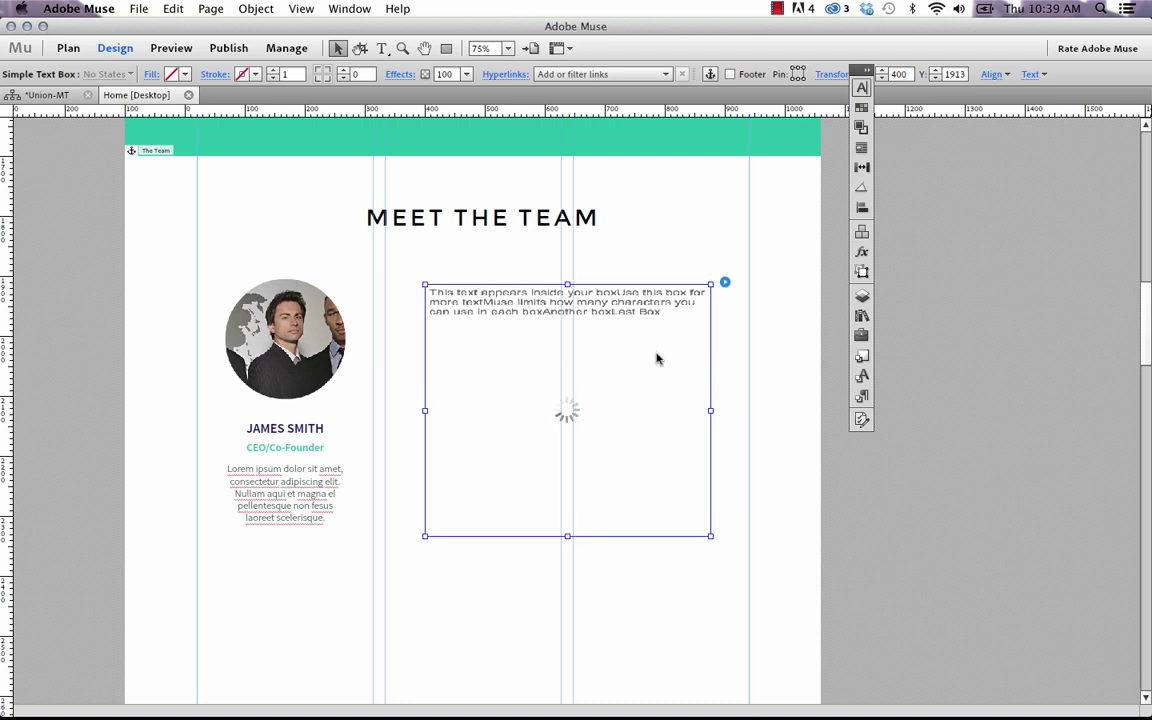
# Select the Etiam lorem ipsum paragraph in the Firefox preview to copy it.
pyautogui.click(731, 282)
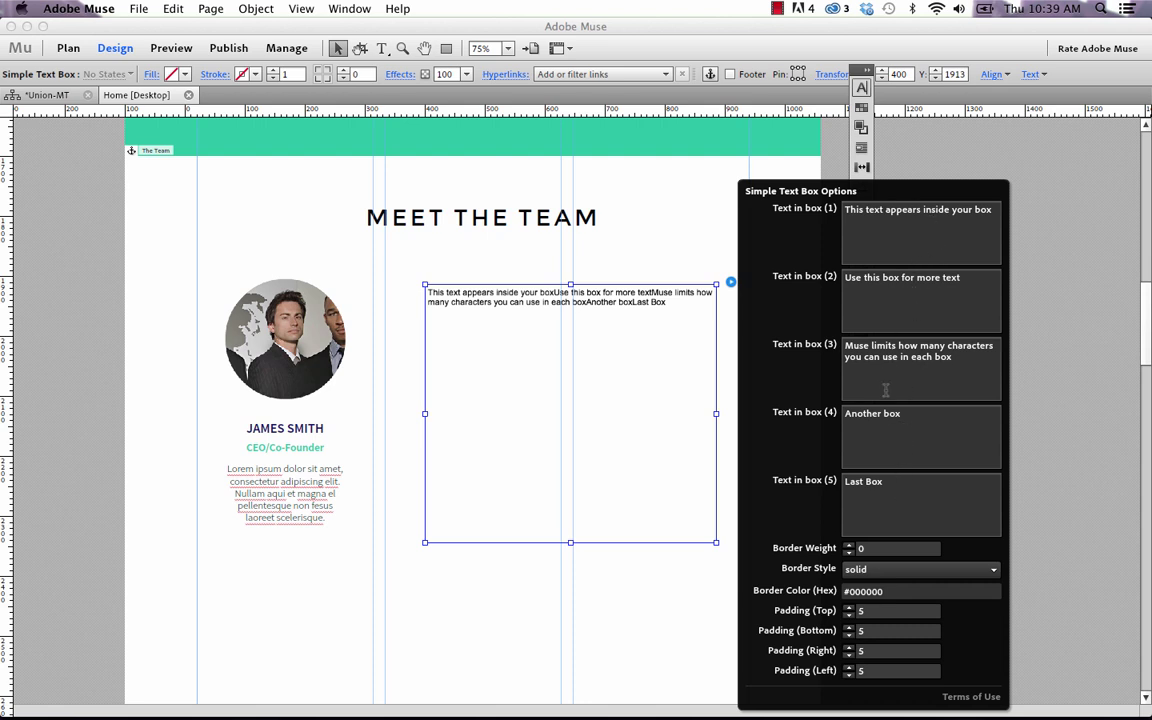
pyautogui.click(473, 440)
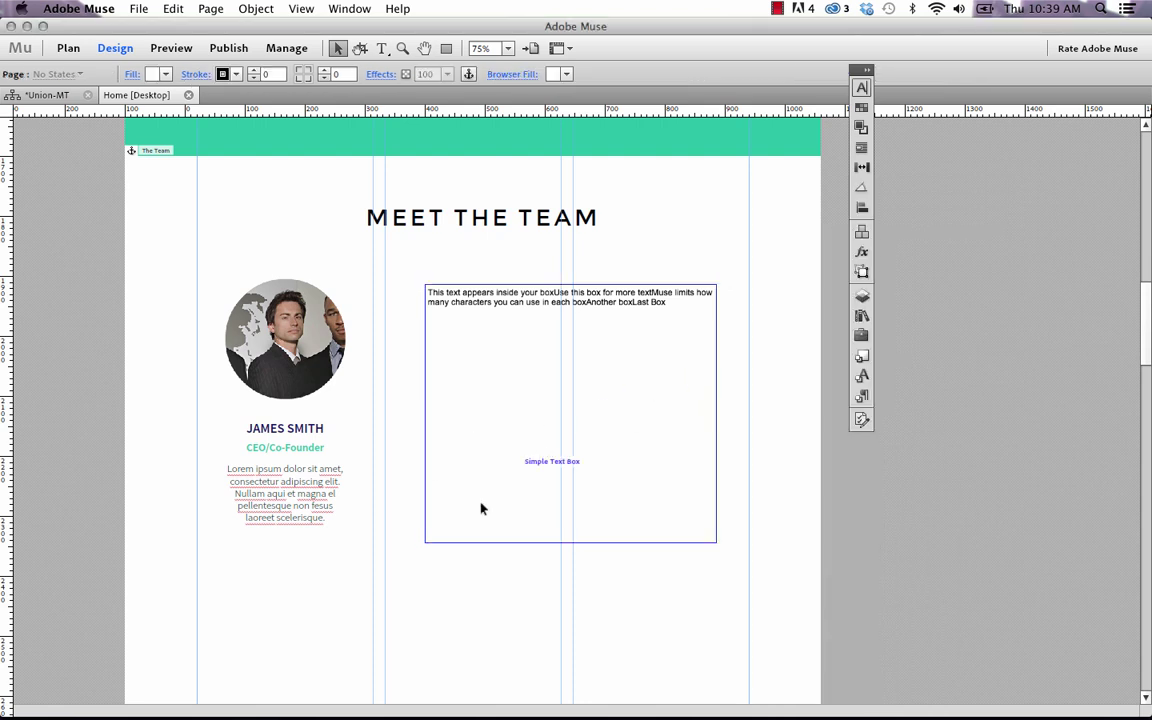
pyautogui.click(318, 626)
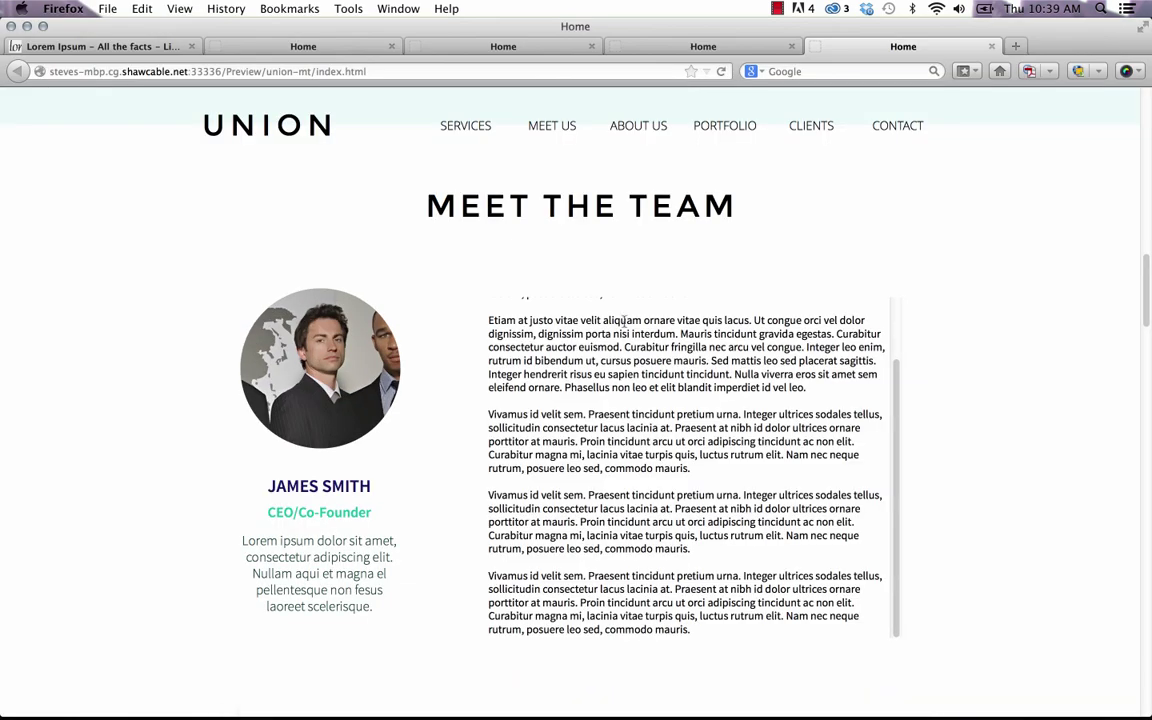
pyautogui.moveTo(805, 388); pyautogui.dragTo(489, 320)
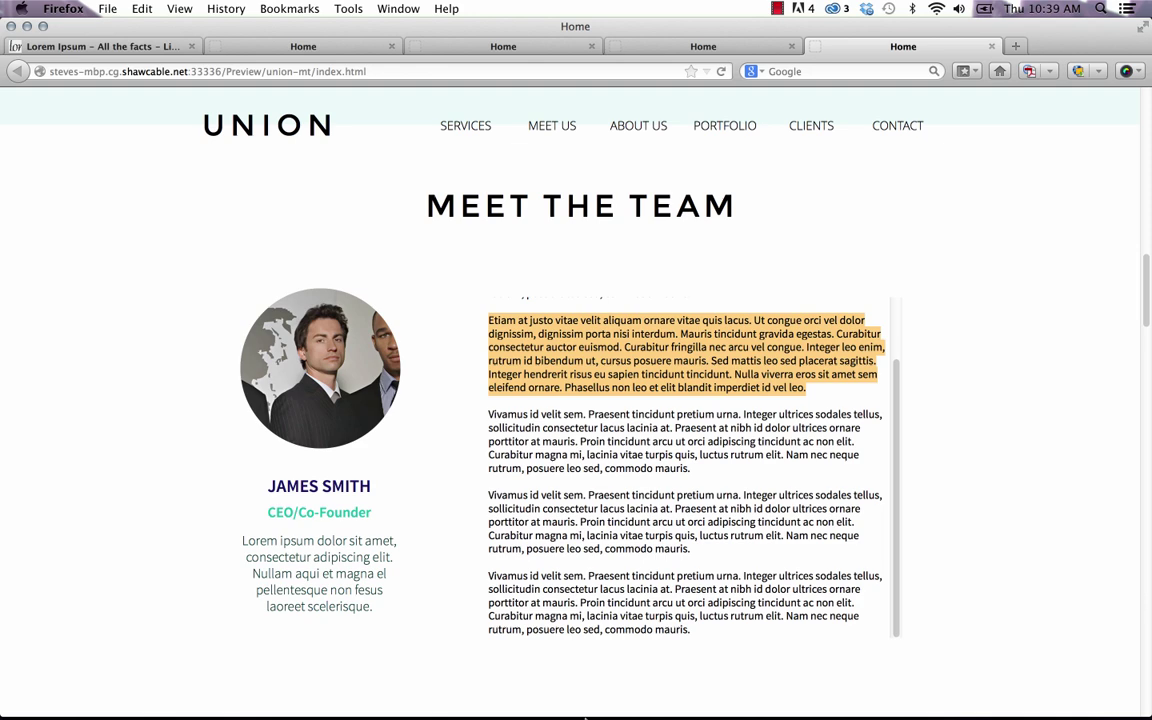
# Paste the Etiam paragraph into Text in box slots 1 and 2 of the widget options.
pyautogui.click(470, 690)
pyautogui.click(655, 307)
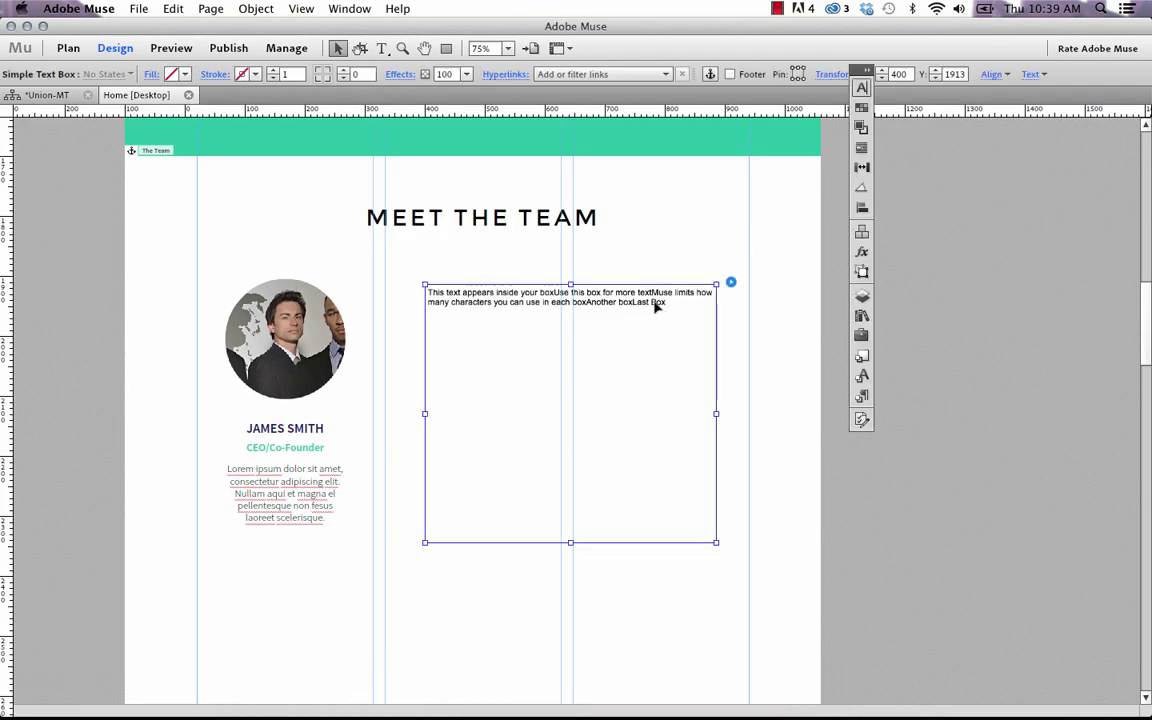
pyautogui.click(731, 282)
pyautogui.moveTo(992, 210); pyautogui.dragTo(952, 210)
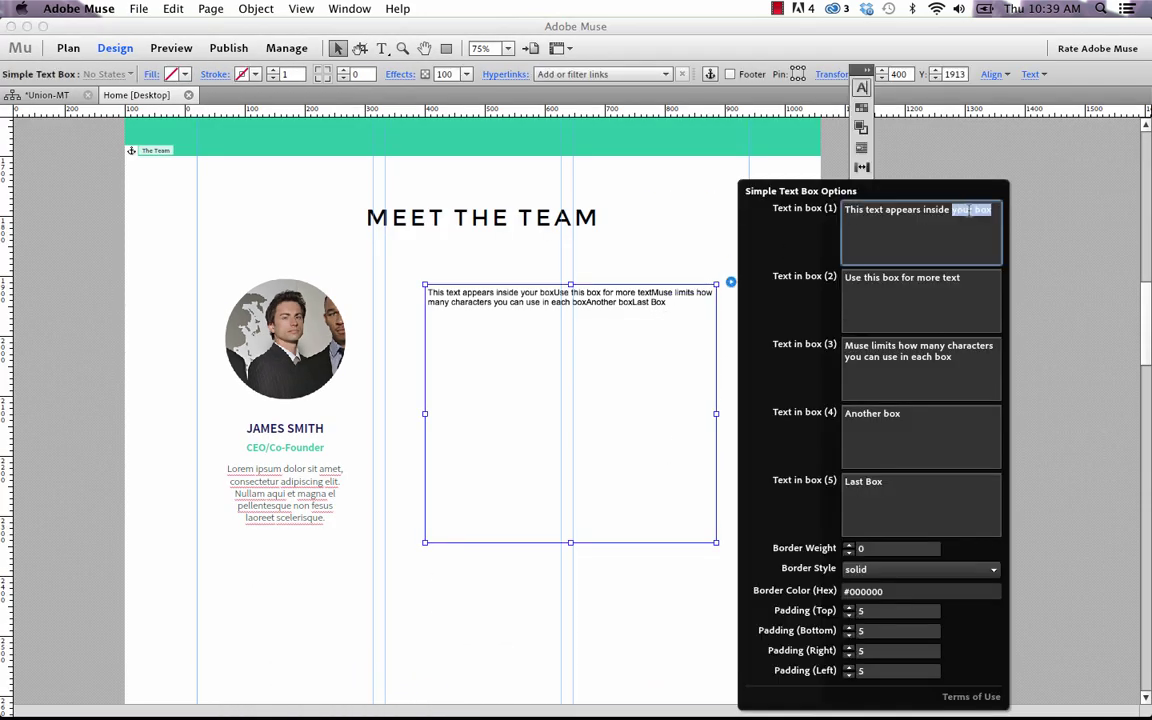
pyautogui.press('super+v')
pyautogui.click(883, 304)
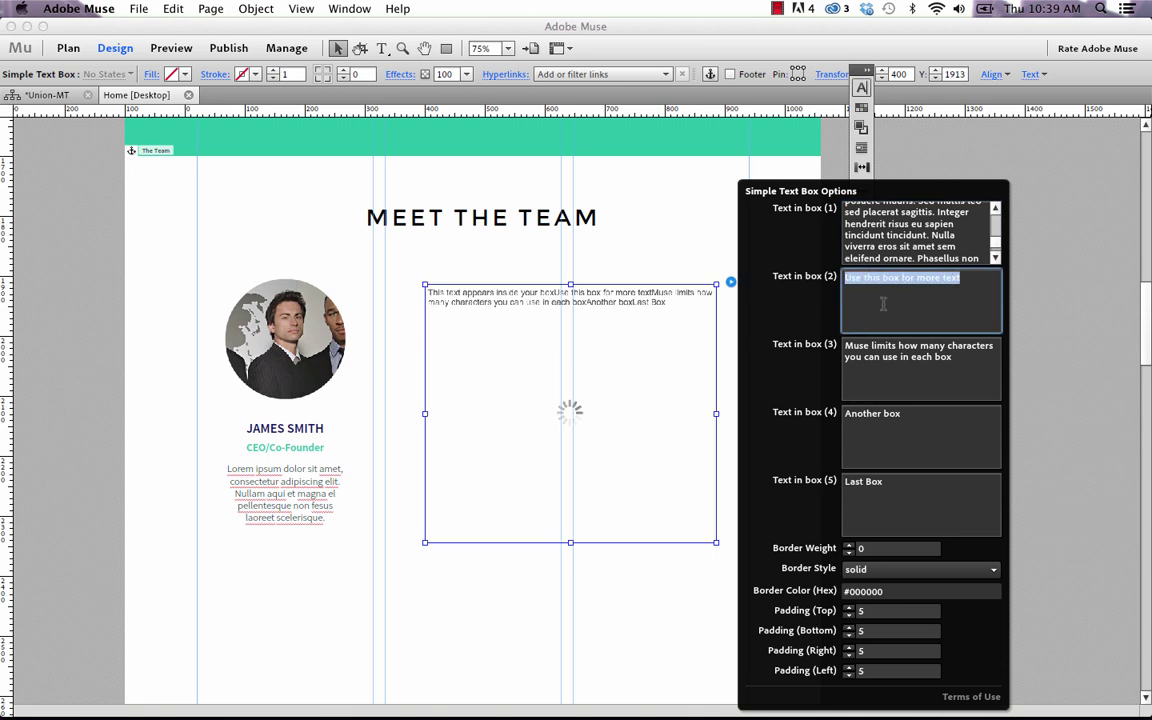
pyautogui.press('super+v')
# Paste the same paragraph into slots 3, 4 and 5, then close the options.
pyautogui.click(900, 365)
pyautogui.press('super+v')
pyautogui.click(907, 424)
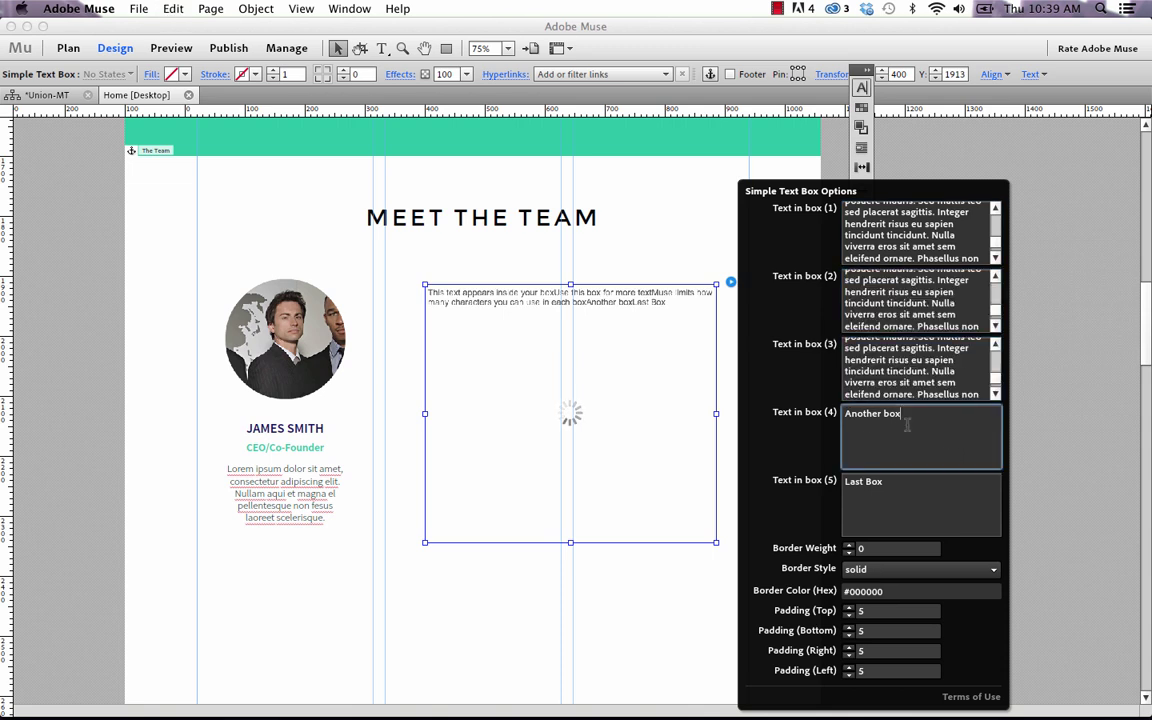
pyautogui.press('super+a')
pyautogui.press('super+v')
pyautogui.click(913, 483)
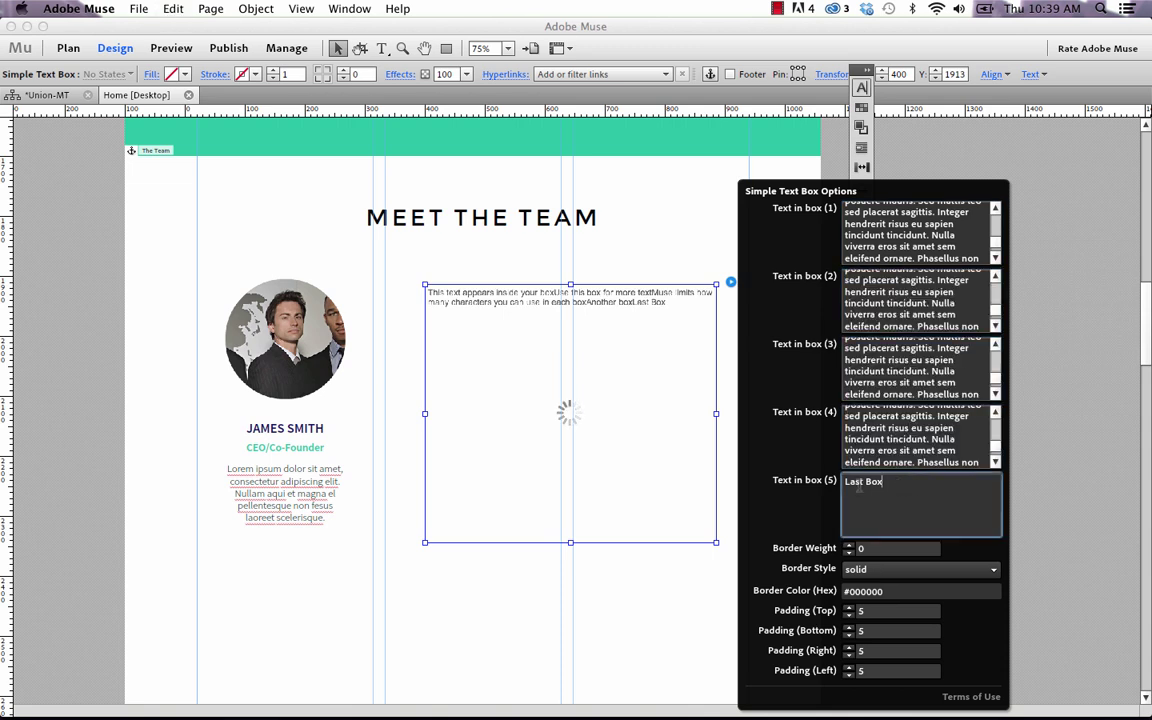
pyautogui.press('super+a')
pyautogui.press('super+v')
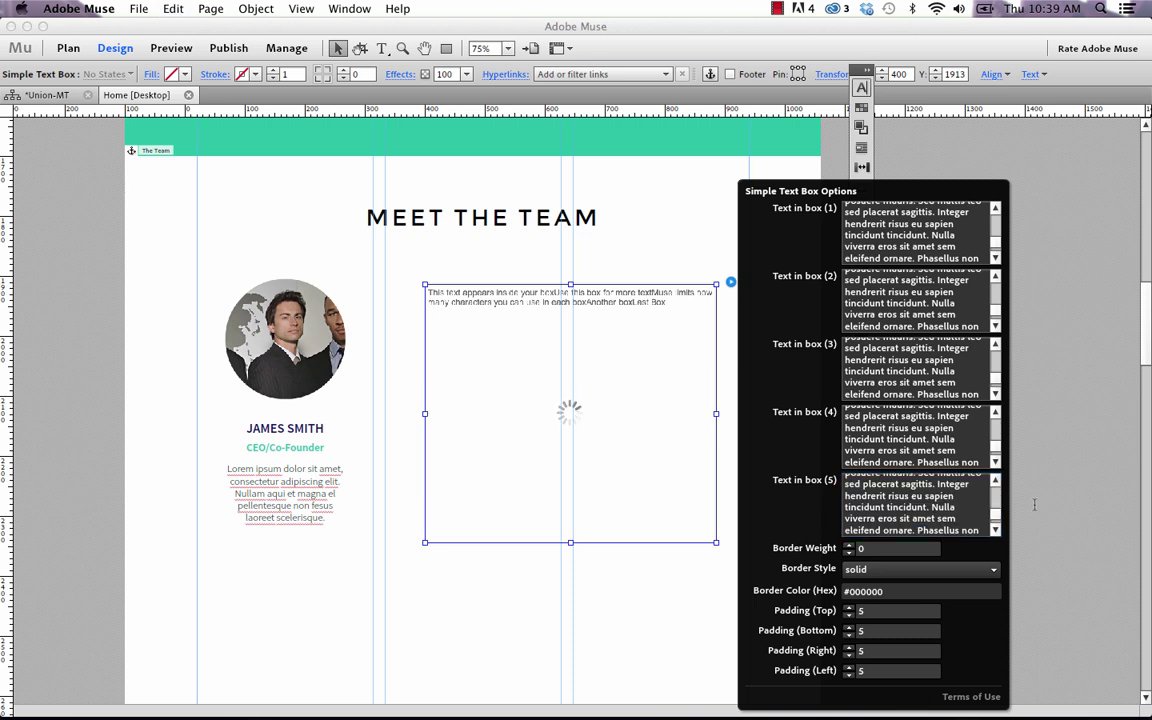
pyautogui.click(681, 591)
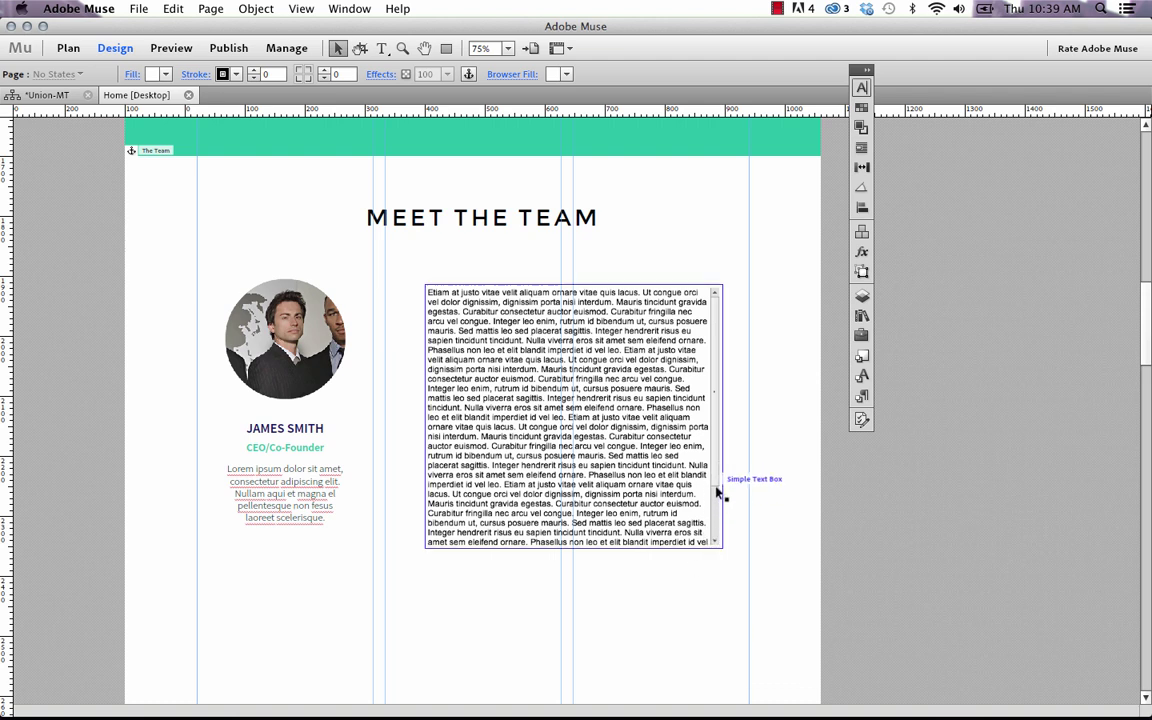
# Preview the page in Firefox and scroll to the Meet the Team scrolling text box.
pyautogui.click(135, 9)
pyautogui.click(240, 305)
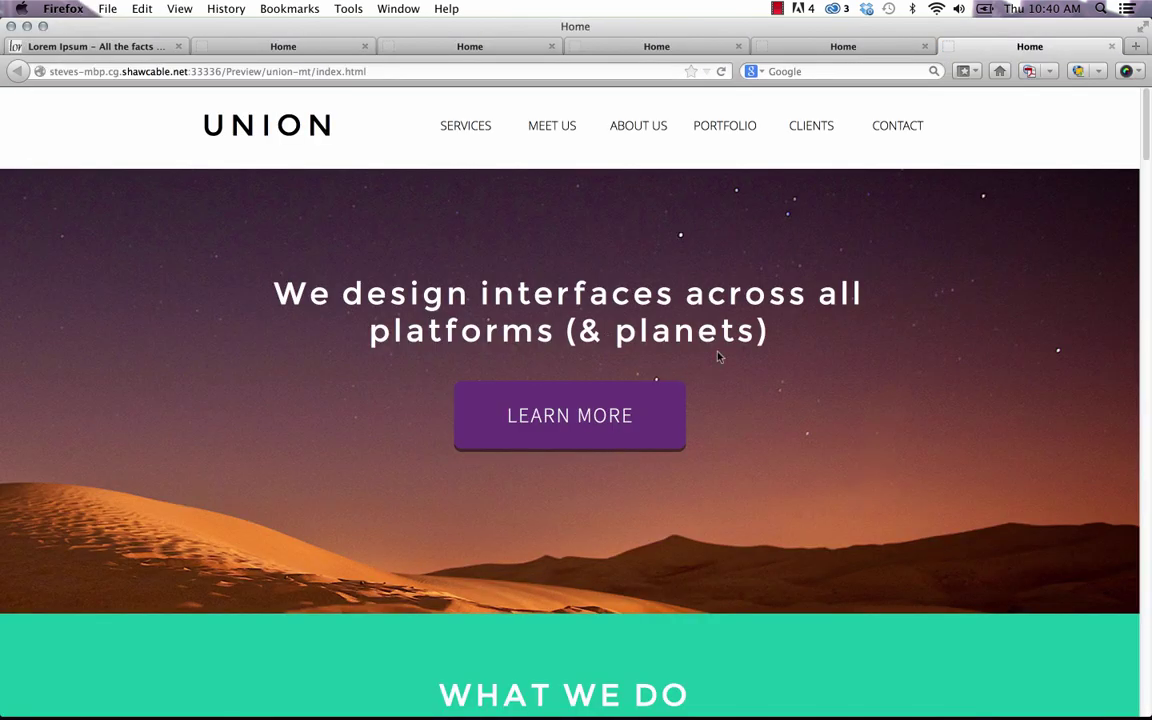
pyautogui.scroll(-10, 995, 290)
pyautogui.scroll(-6, 995, 290)
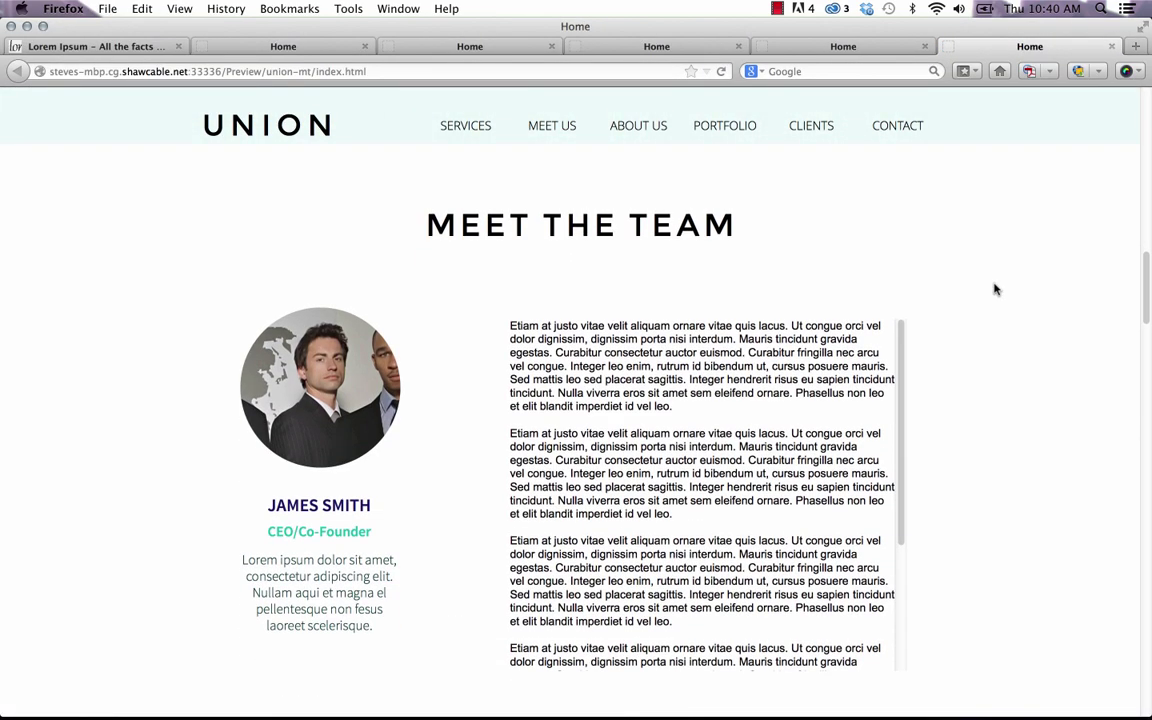
pyautogui.scroll(-10, 899, 348)
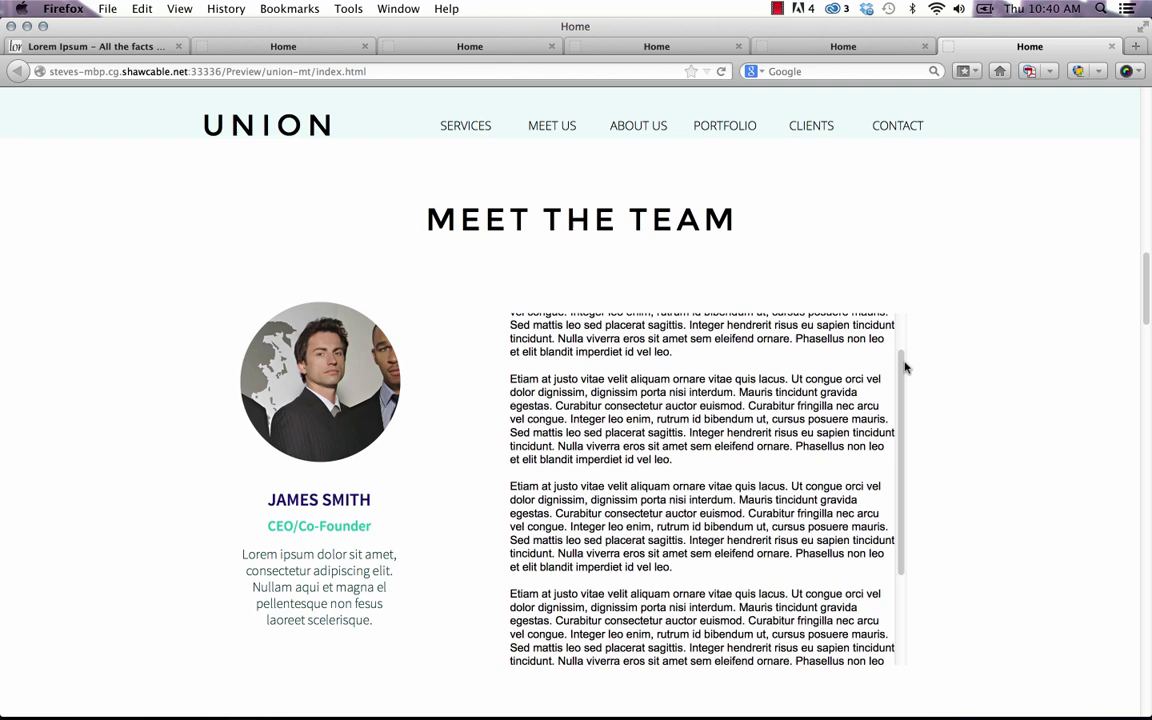
pyautogui.scroll(10, 905, 530)
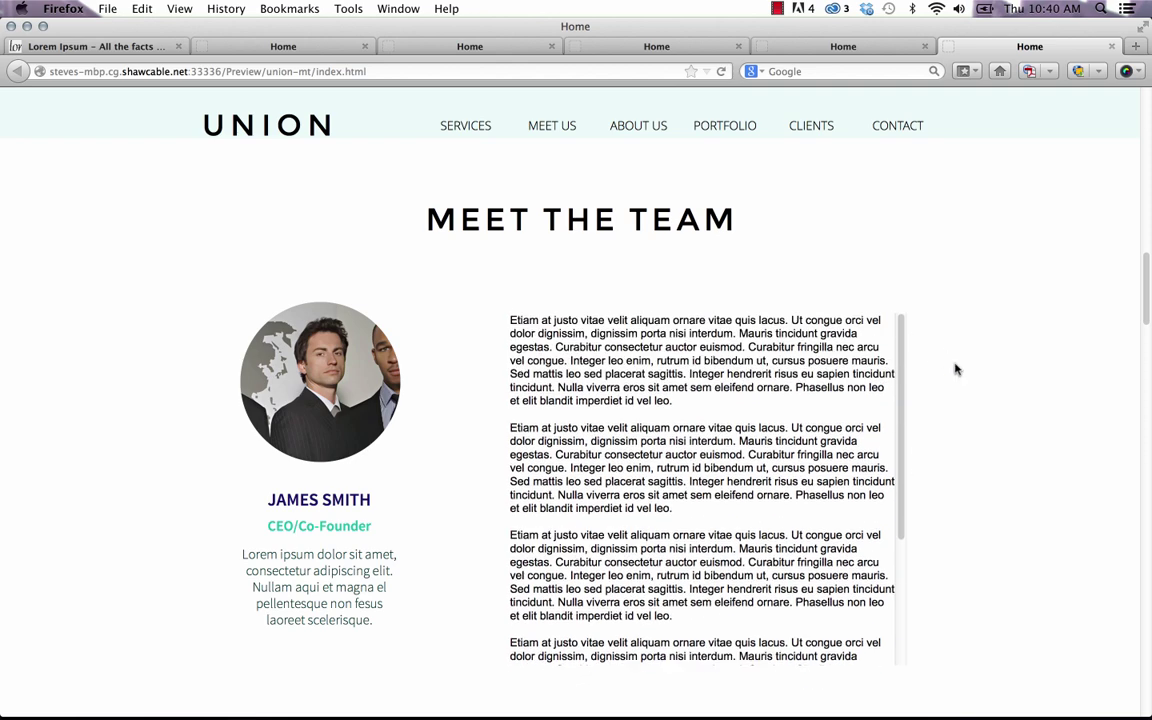
# Set the scrolling text box's border to weight 2 with a dashed style.
pyautogui.moveTo(520, 705)
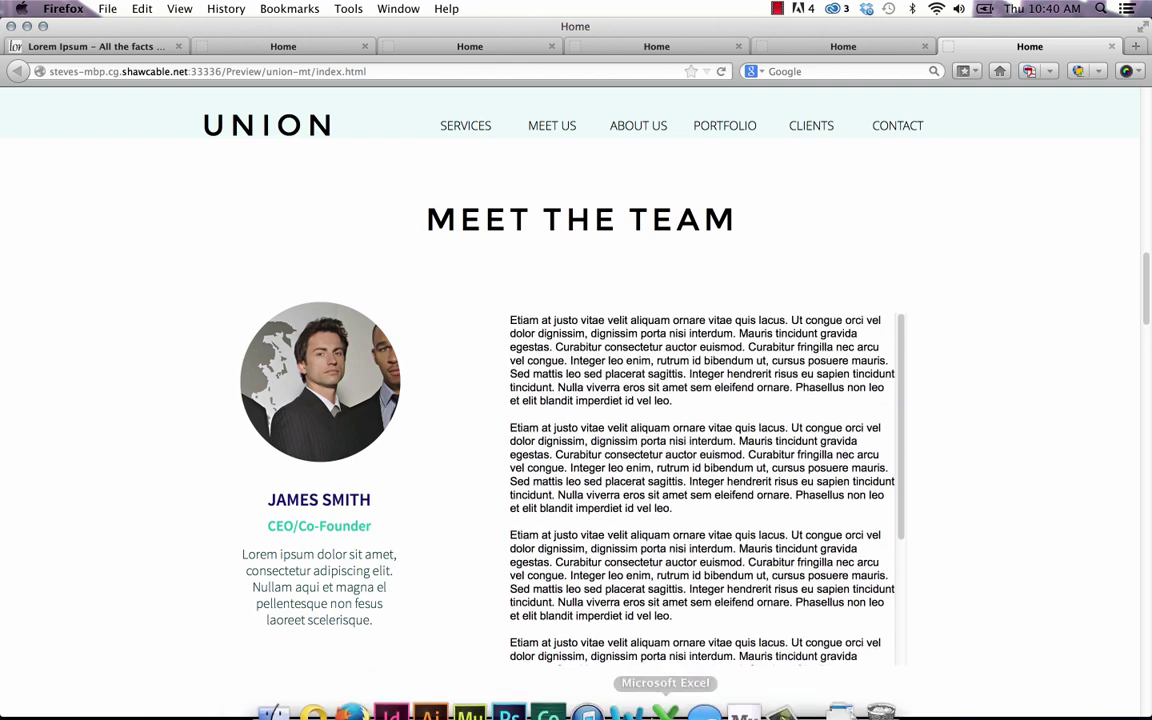
pyautogui.click(470, 692)
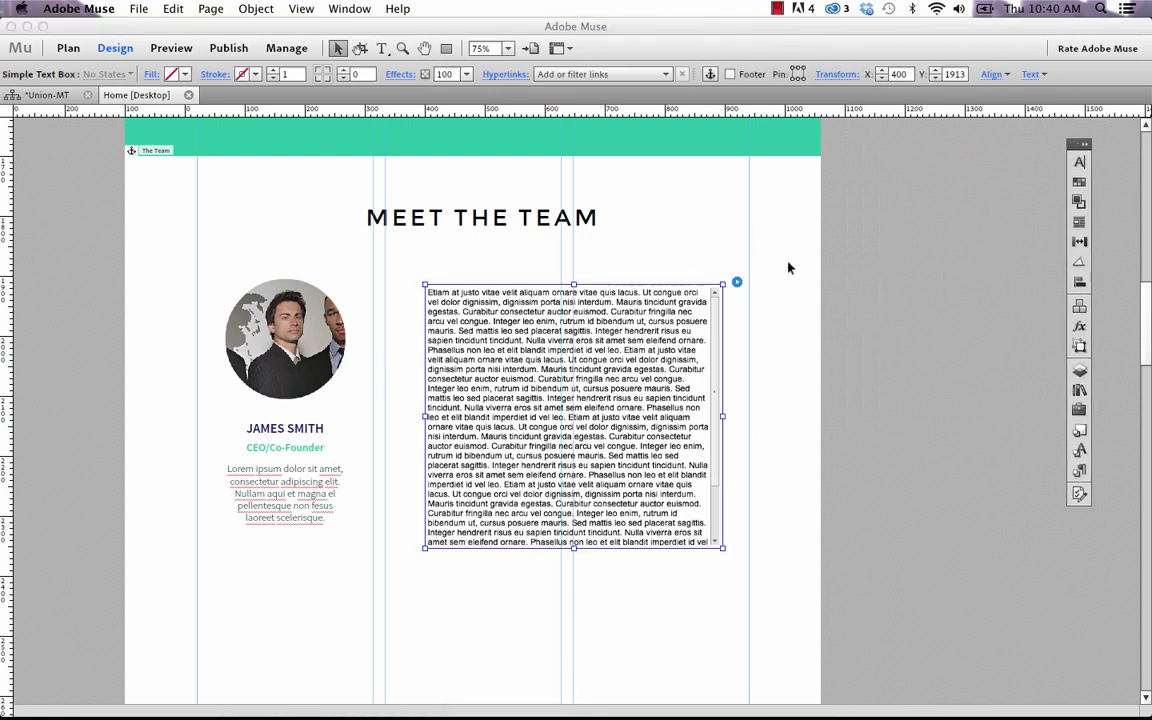
pyautogui.click(736, 284)
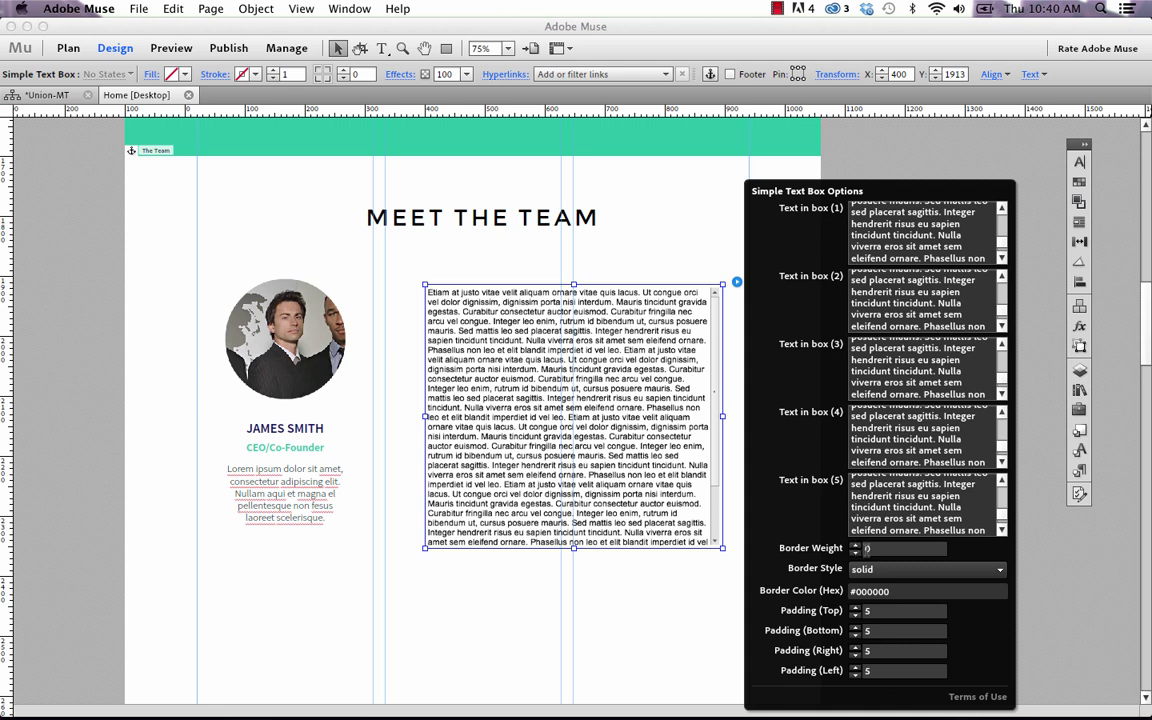
pyautogui.click(855, 546)
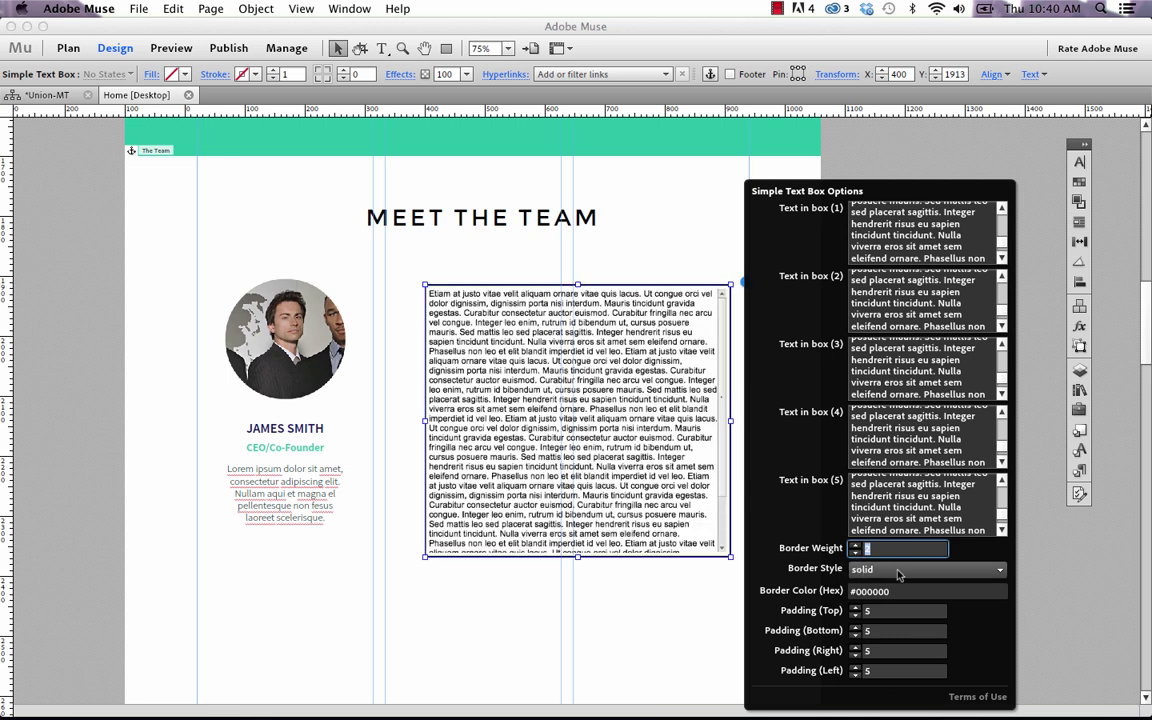
pyautogui.click(898, 570)
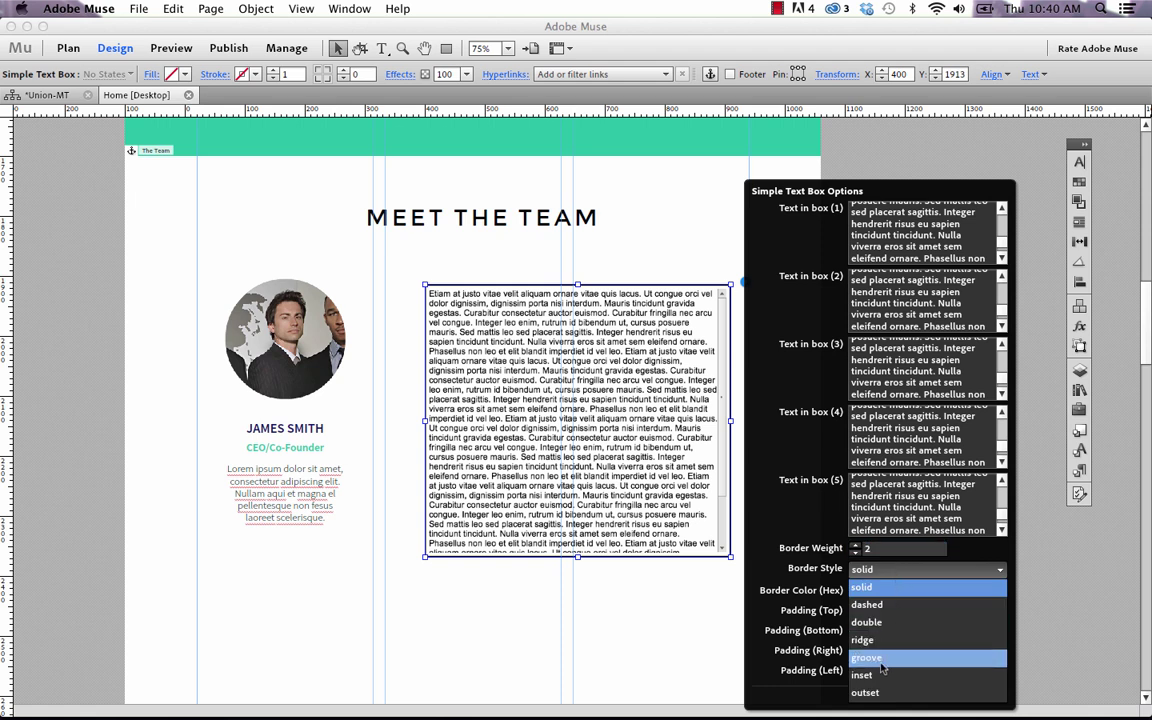
pyautogui.click(868, 604)
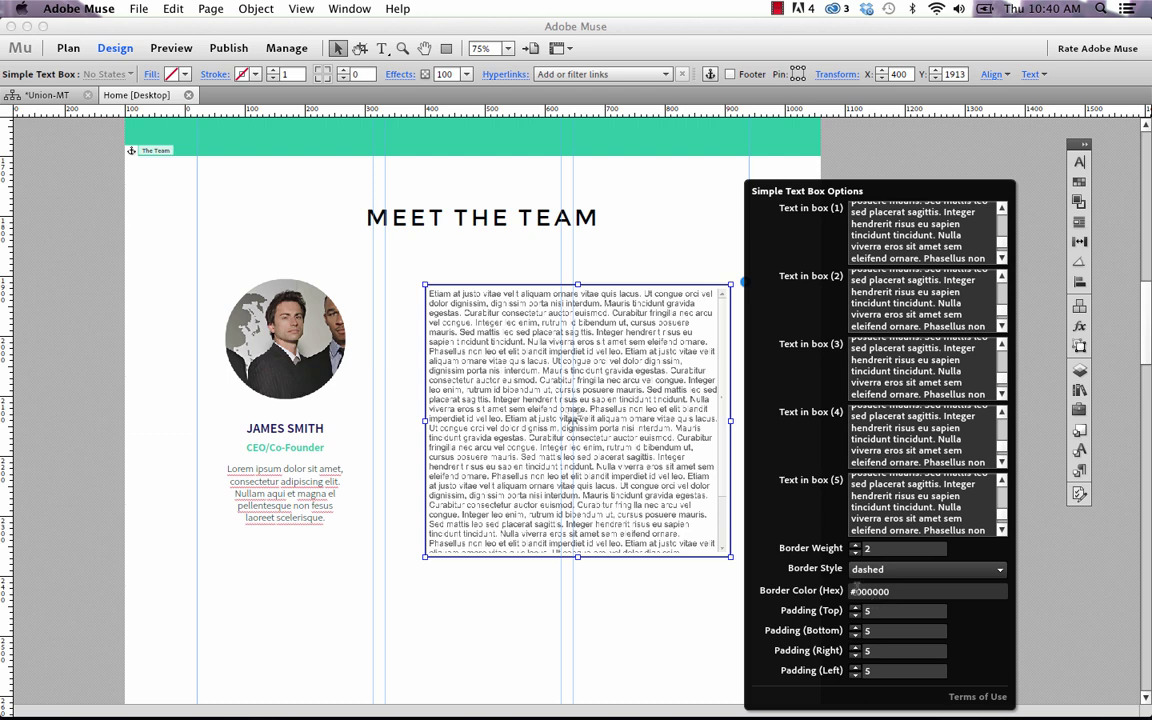
pyautogui.click(886, 591)
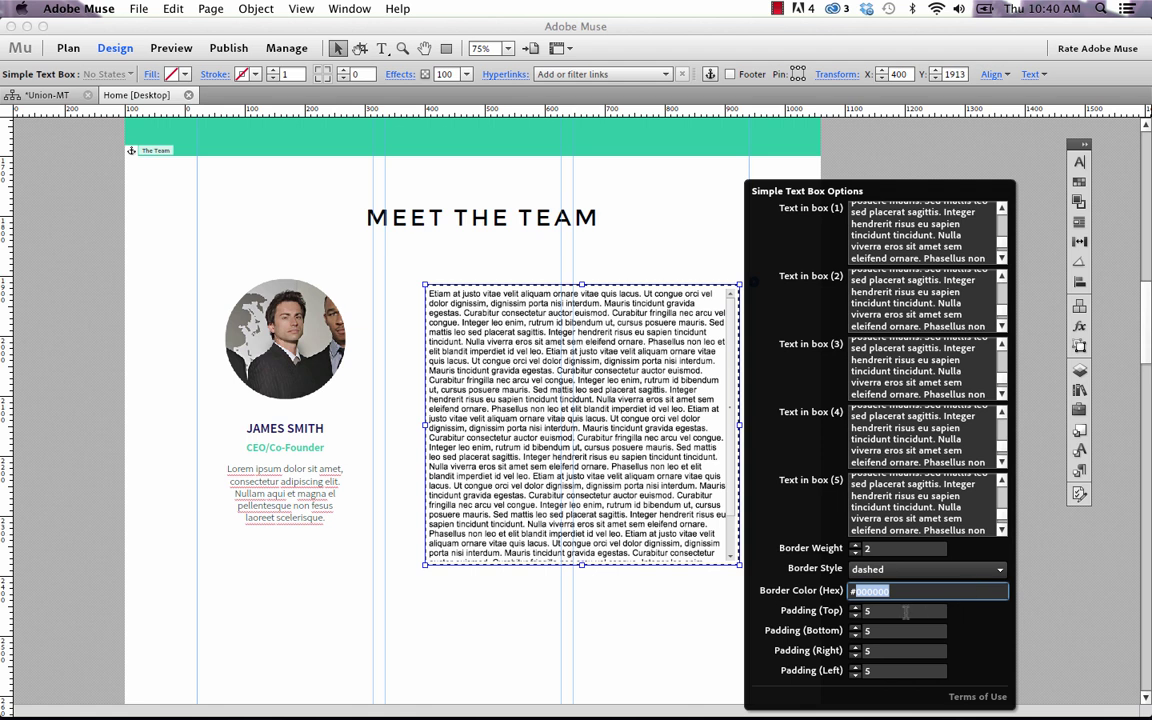
pyautogui.press('Tab')
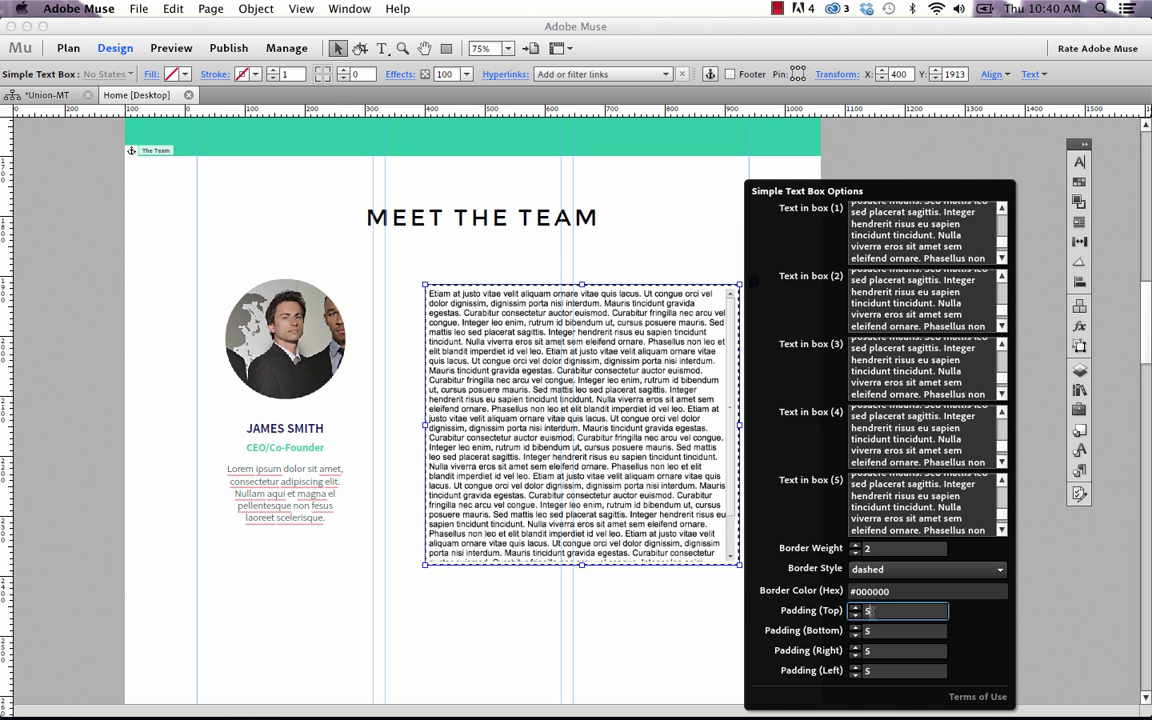
# Set top, bottom, right and left padding to 25, then nudge the box to X 362, Y 1894.
pyautogui.click(854, 610)
pyautogui.write('25')
pyautogui.press('Tab')
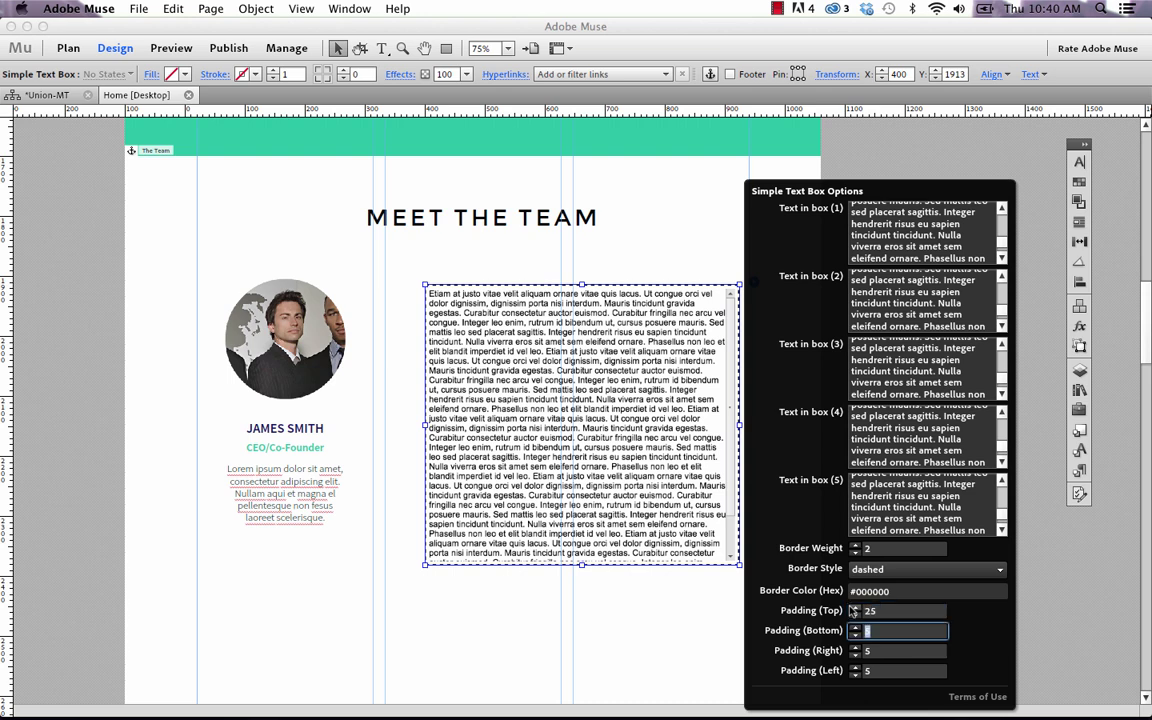
pyautogui.write('25')
pyautogui.press('Tab')
pyautogui.write('25')
pyautogui.press('Tab')
pyautogui.write('25')
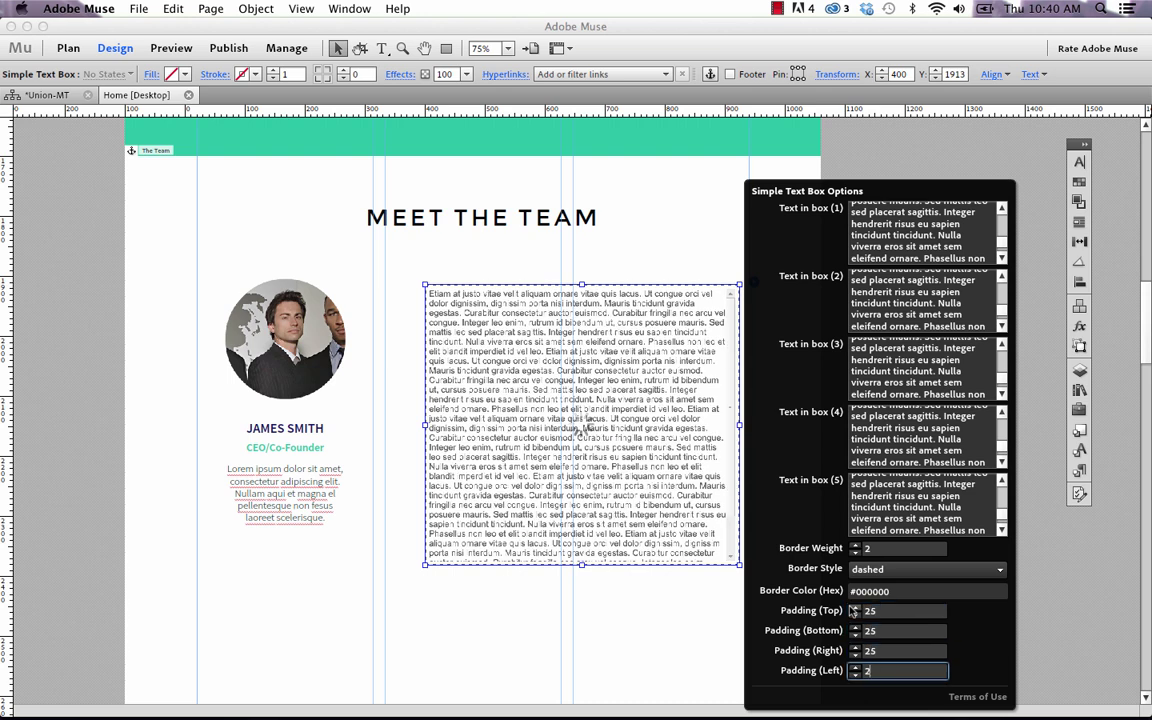
pyautogui.press('Tab')
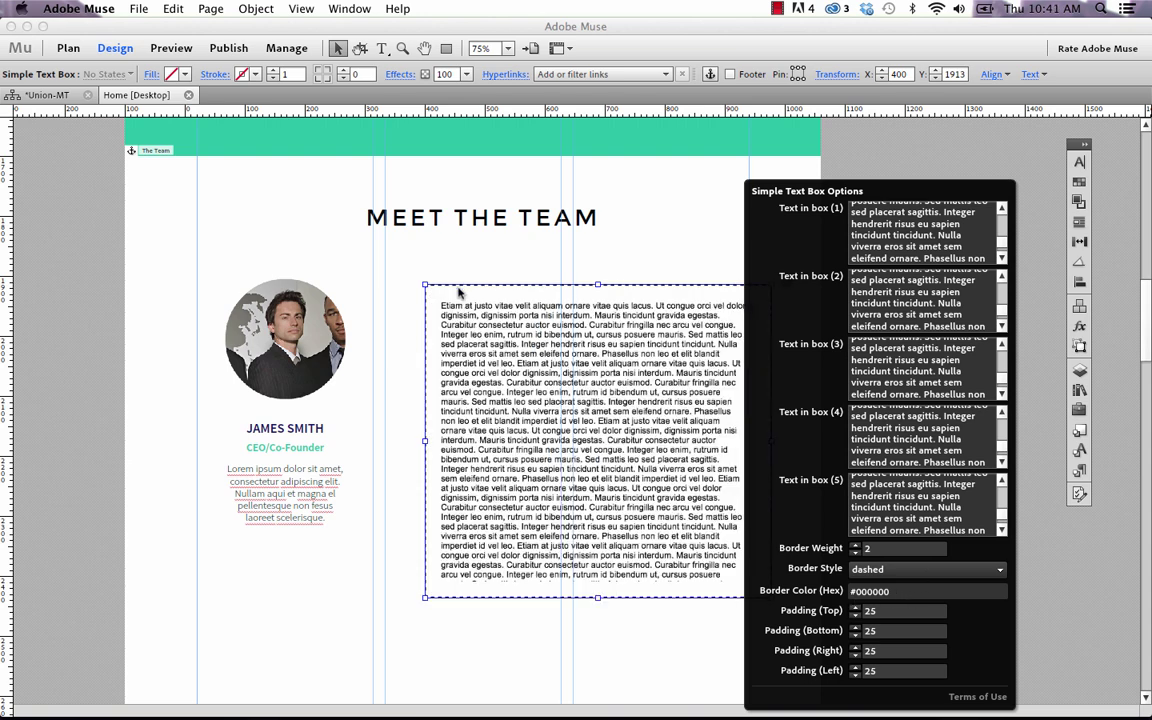
pyautogui.click(646, 230)
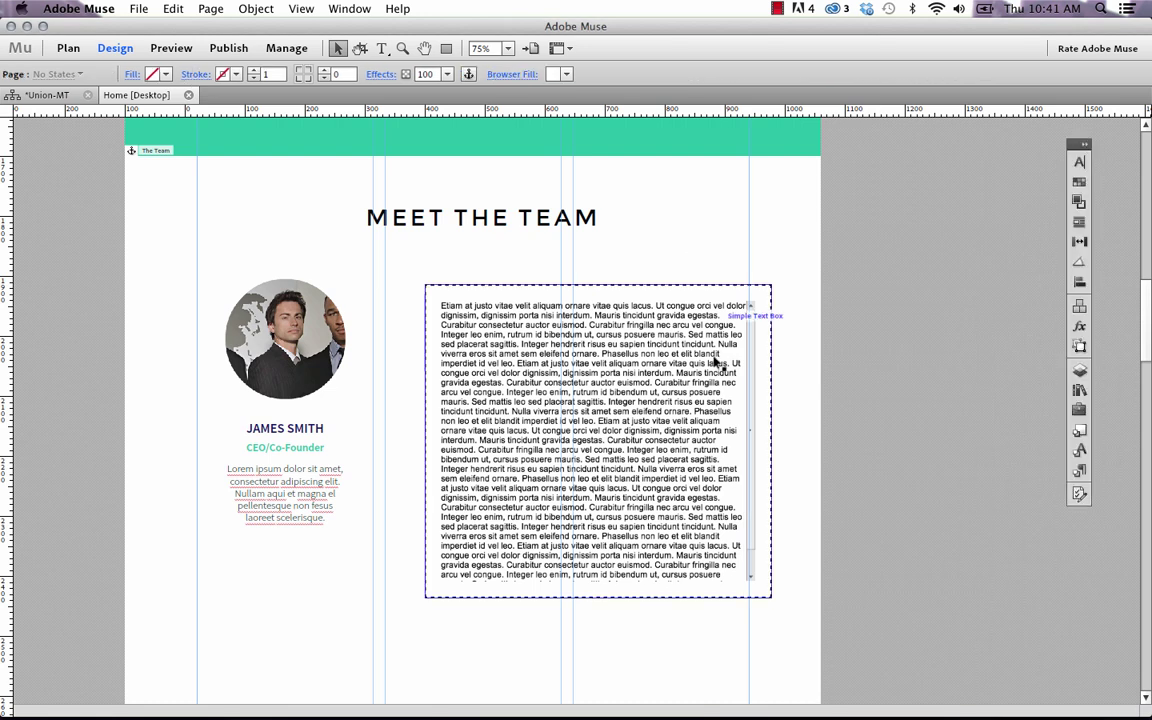
pyautogui.moveTo(716, 361); pyautogui.dragTo(707, 365)
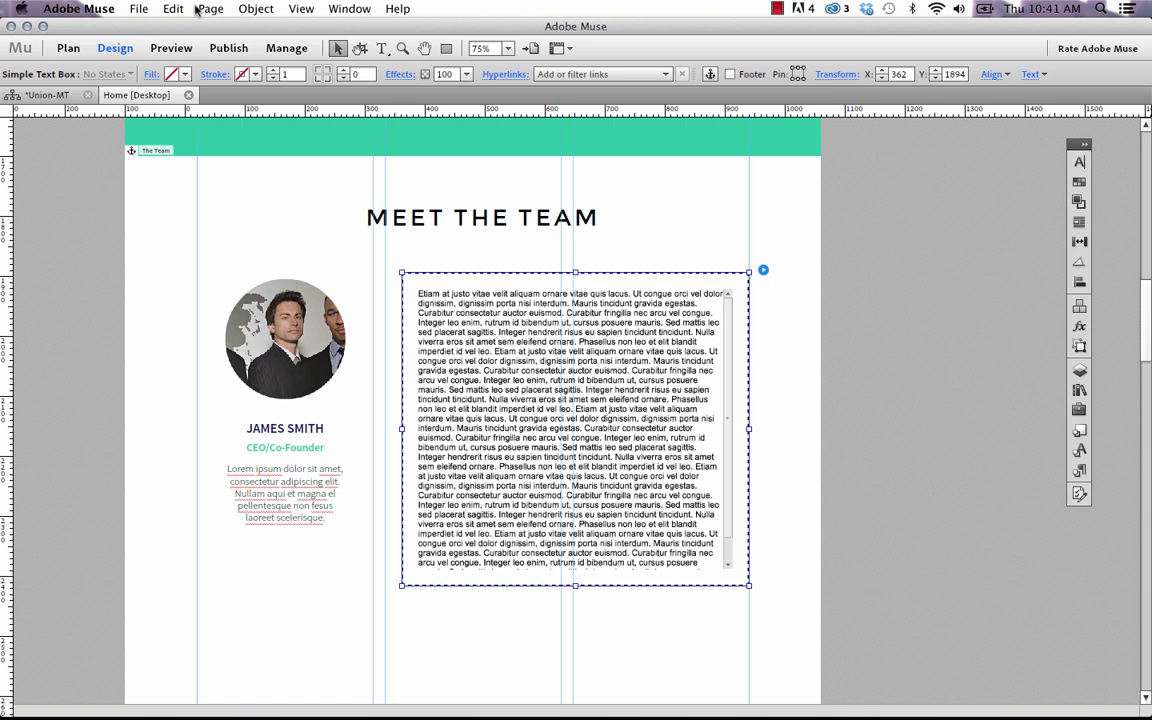
# Preview the page in Firefox and scroll the Meet the Team box to check the dashed border and padding.
pyautogui.click(138, 9)
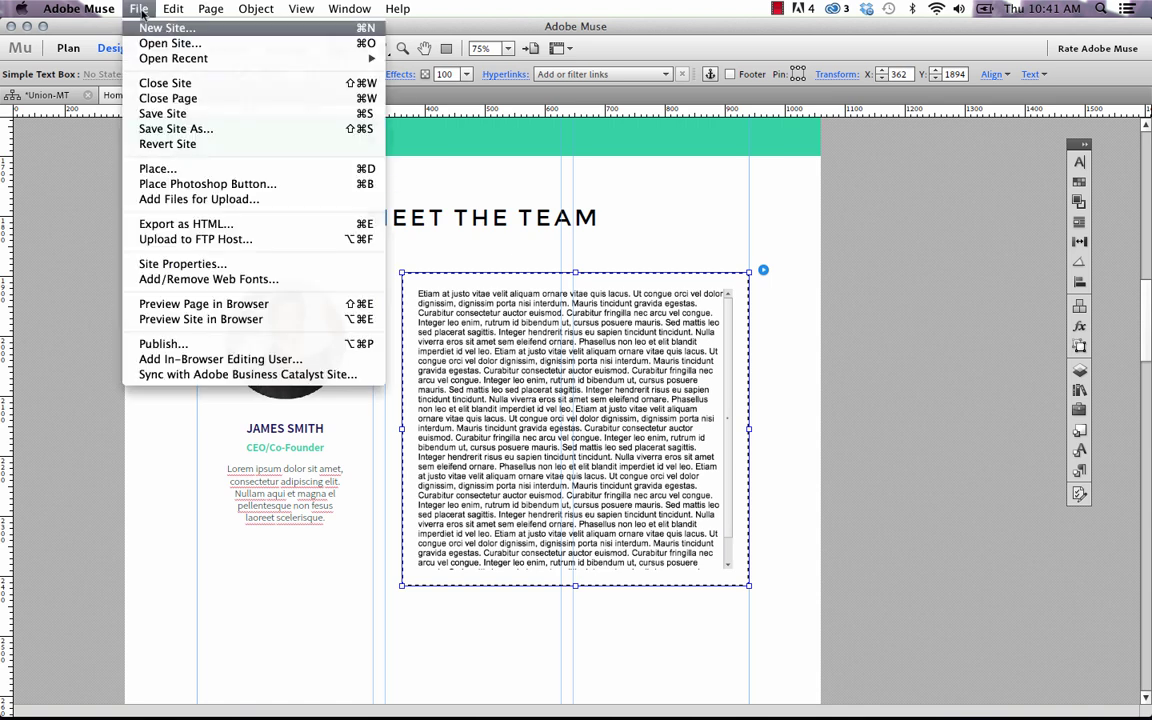
pyautogui.click(226, 304)
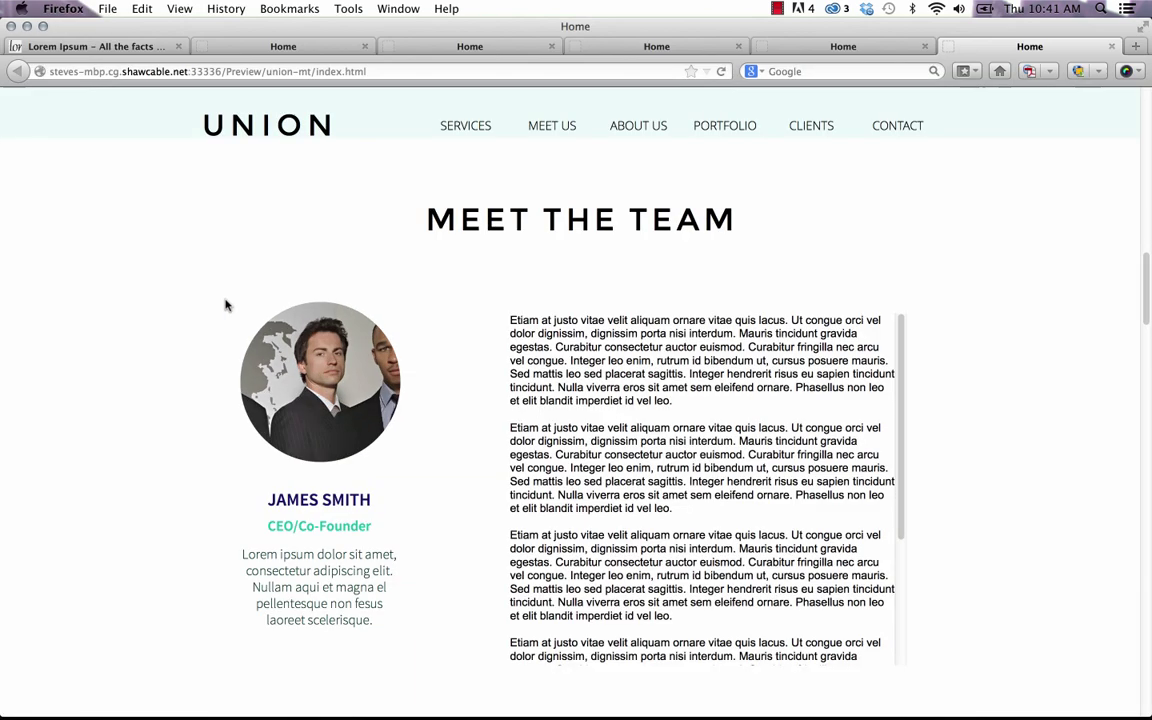
pyautogui.scroll(-5, 230, 300)
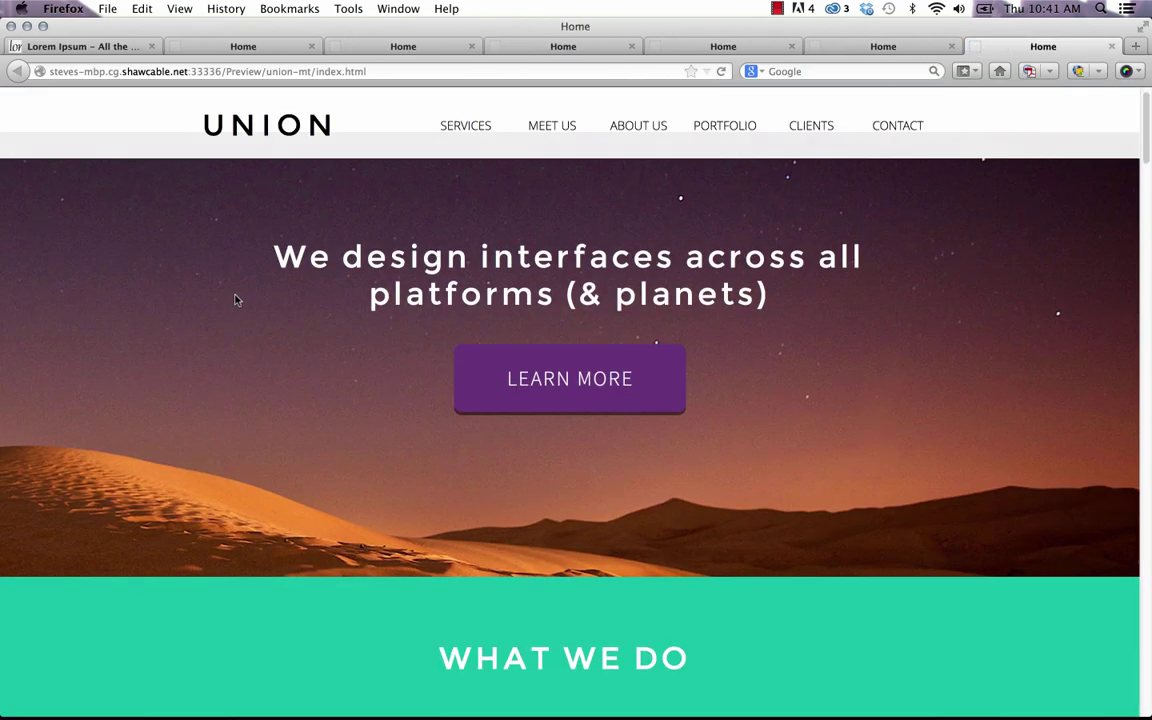
pyautogui.scroll(-9, 373, 291)
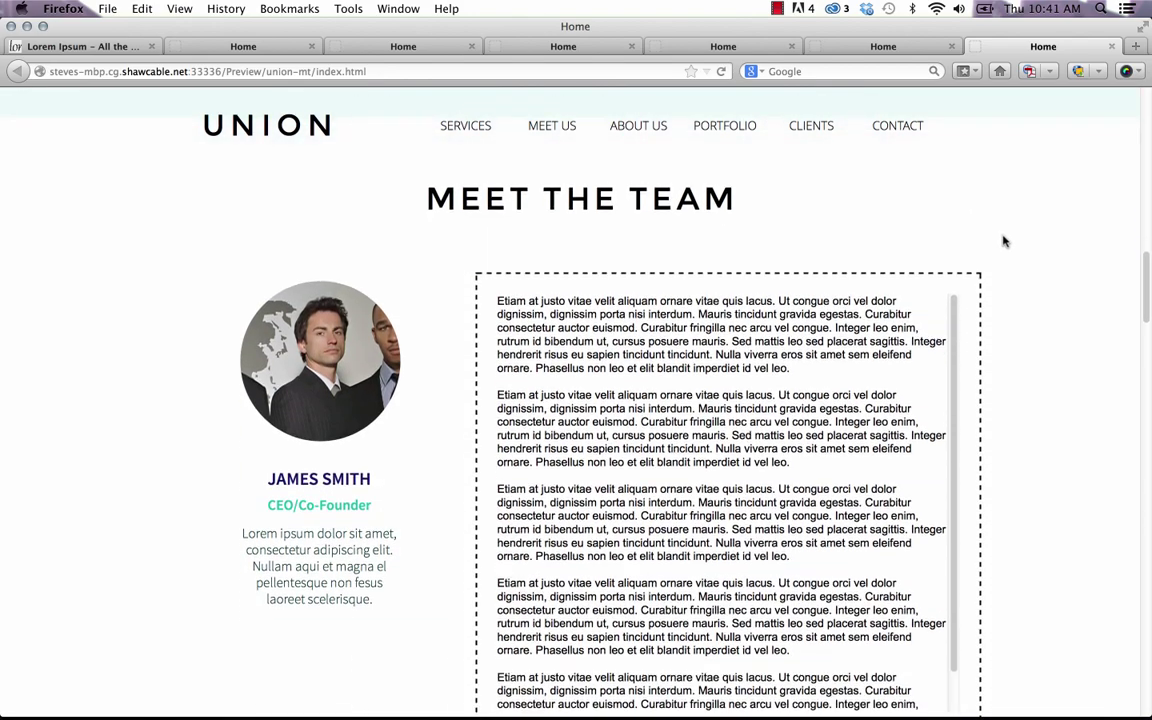
pyautogui.scroll(-1, 954, 314)
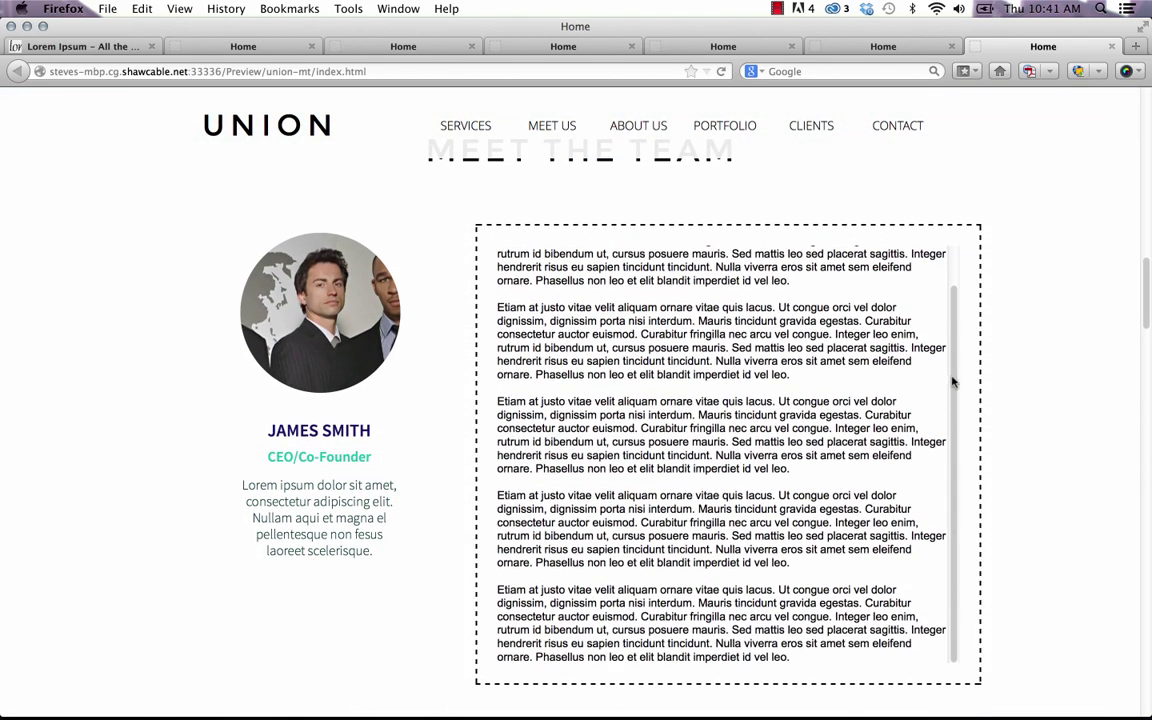
pyautogui.scroll(2, 952, 381)
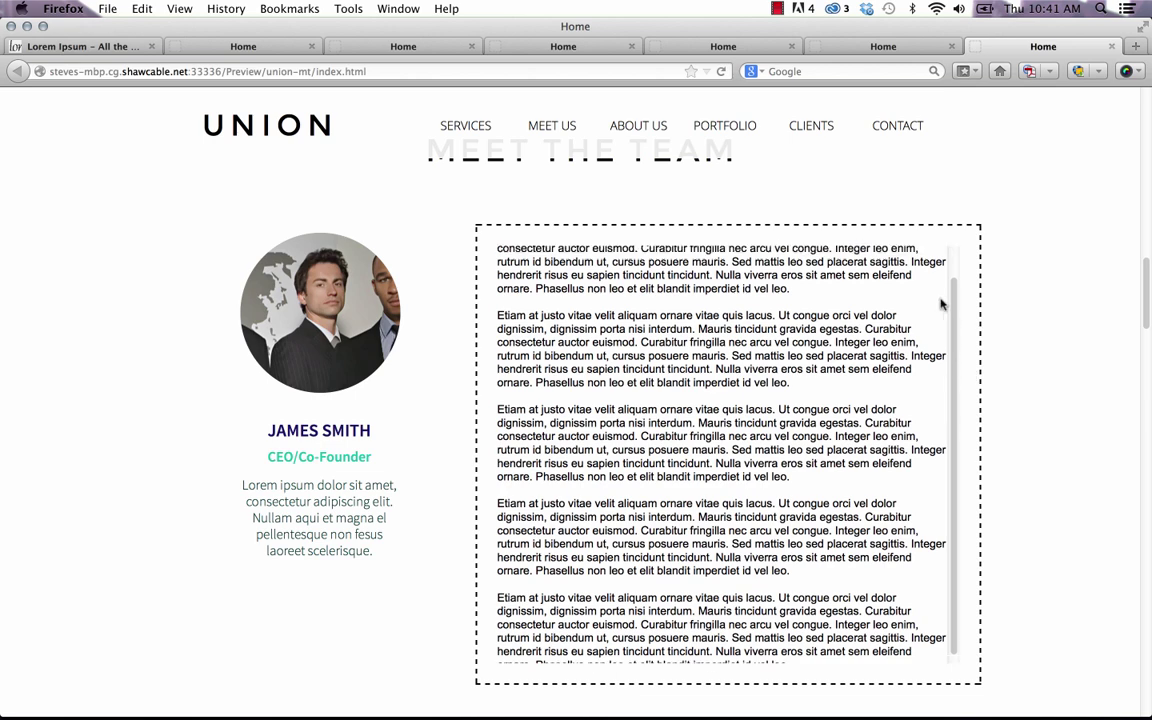
pyautogui.scroll(-2, 960, 300)
pyautogui.scroll(-1, 1062, 383)
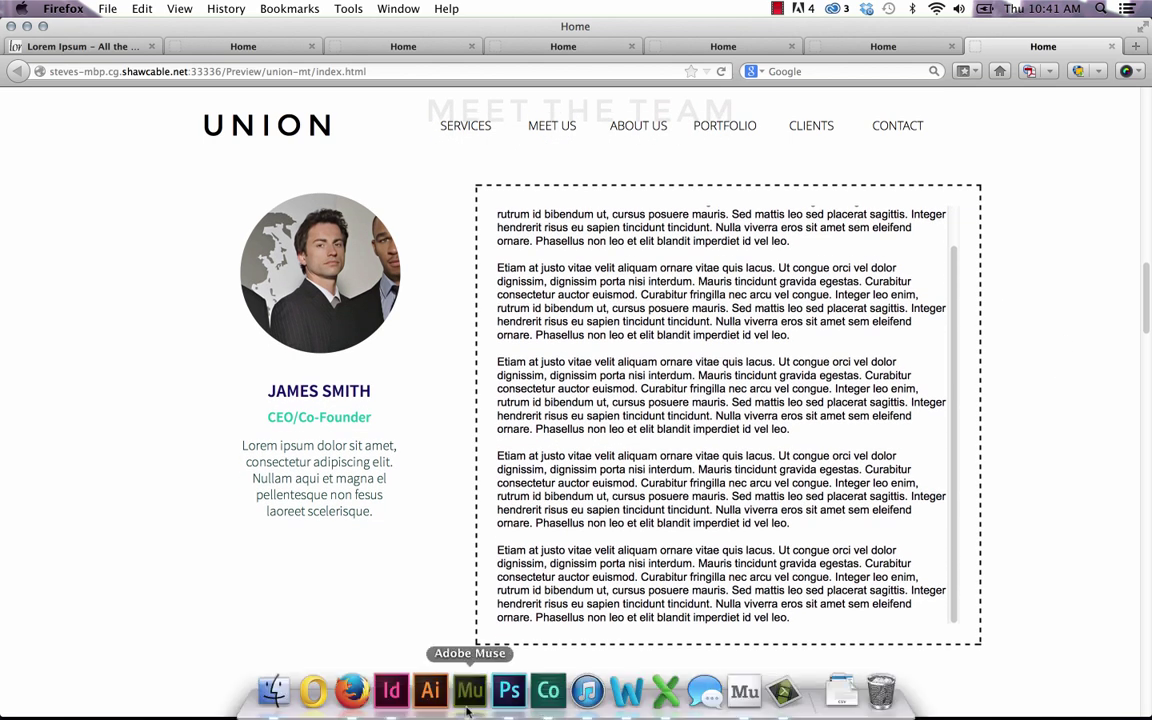
# Back in Muse, reopen Simple Text Box Options showing dashed border, weight 2 and padding 25.
pyautogui.click(467, 708)
pyautogui.click(763, 271)
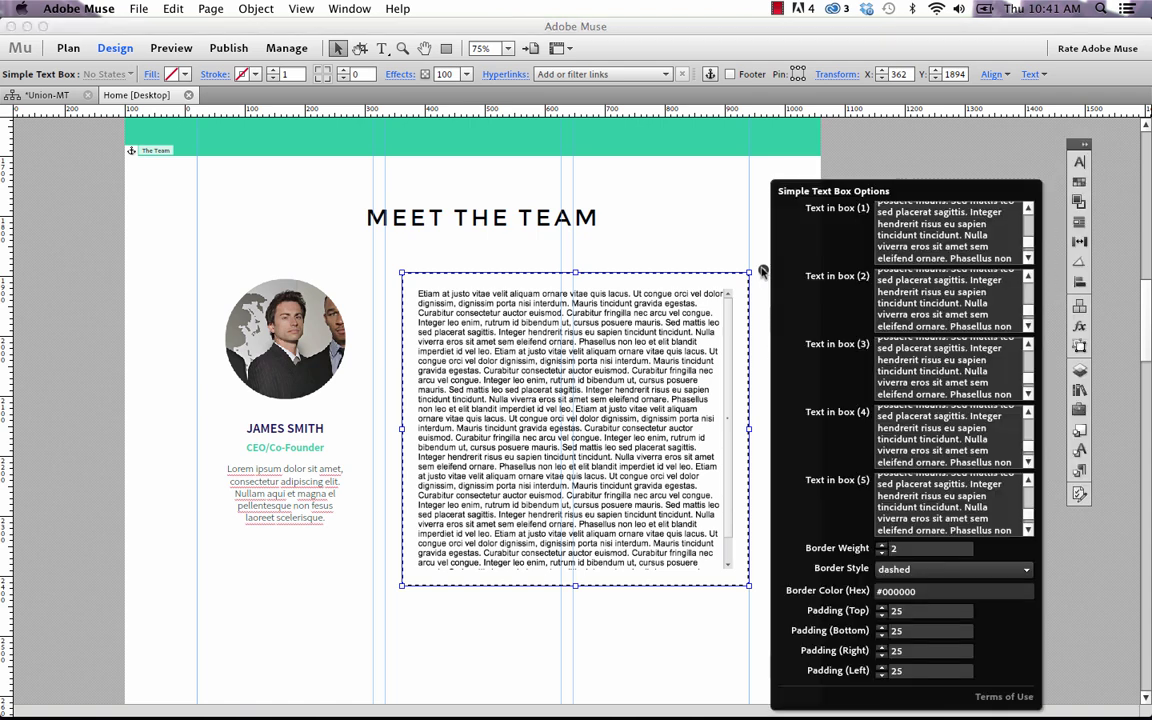